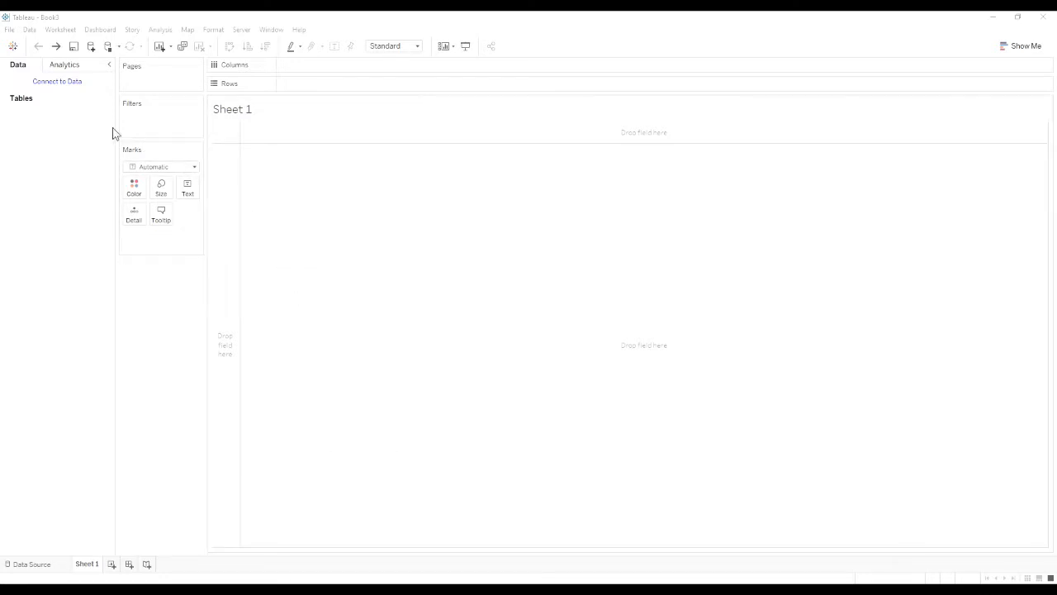
# - Connect the workbook to the NetflixOriginals.csv text file as its data source
pyautogui.click(64, 83)
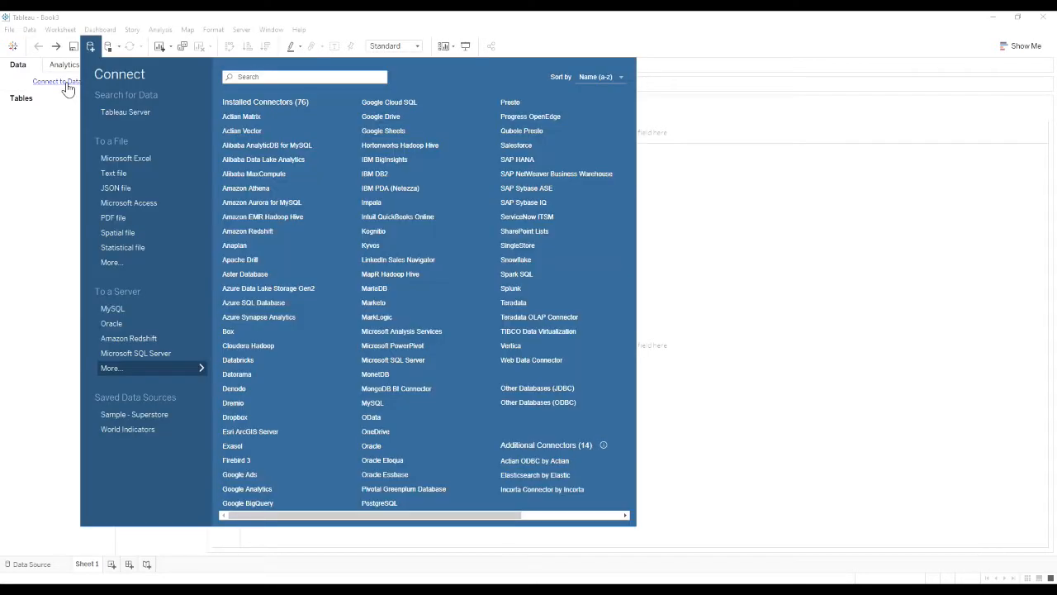
pyautogui.click(112, 173)
pyautogui.click(133, 127)
pyautogui.click(559, 401)
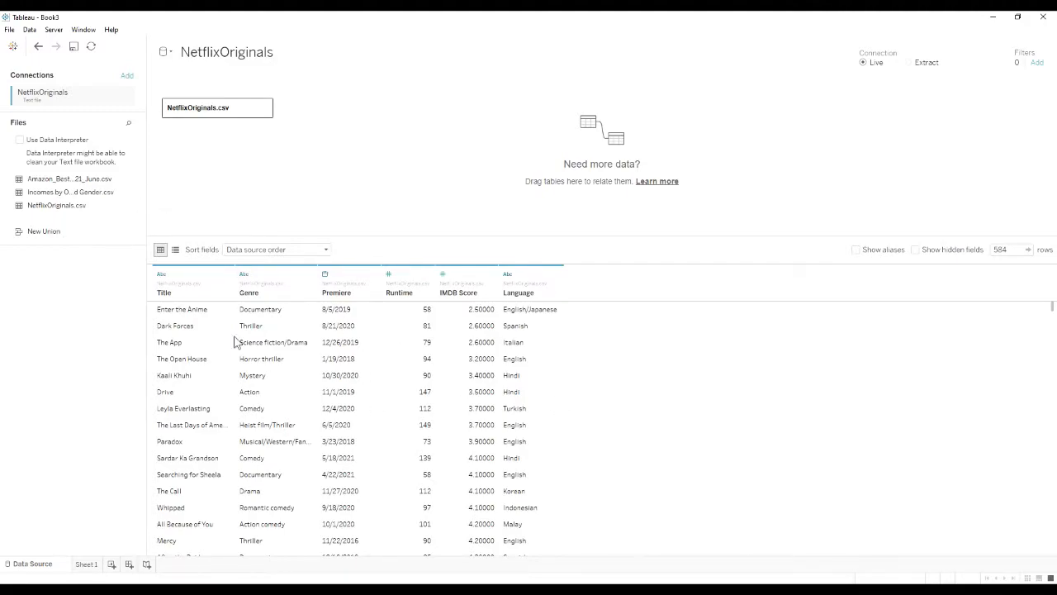
# - Rename the first worksheet as "Avg Score by Genre/Language"
pyautogui.click(89, 568)
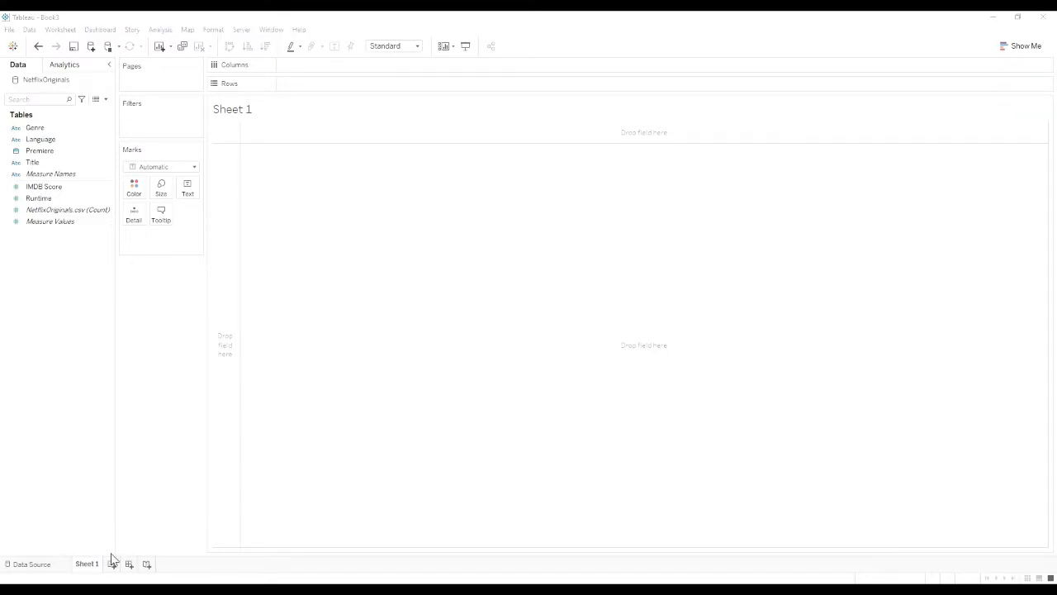
pyautogui.rightClick(89, 568)
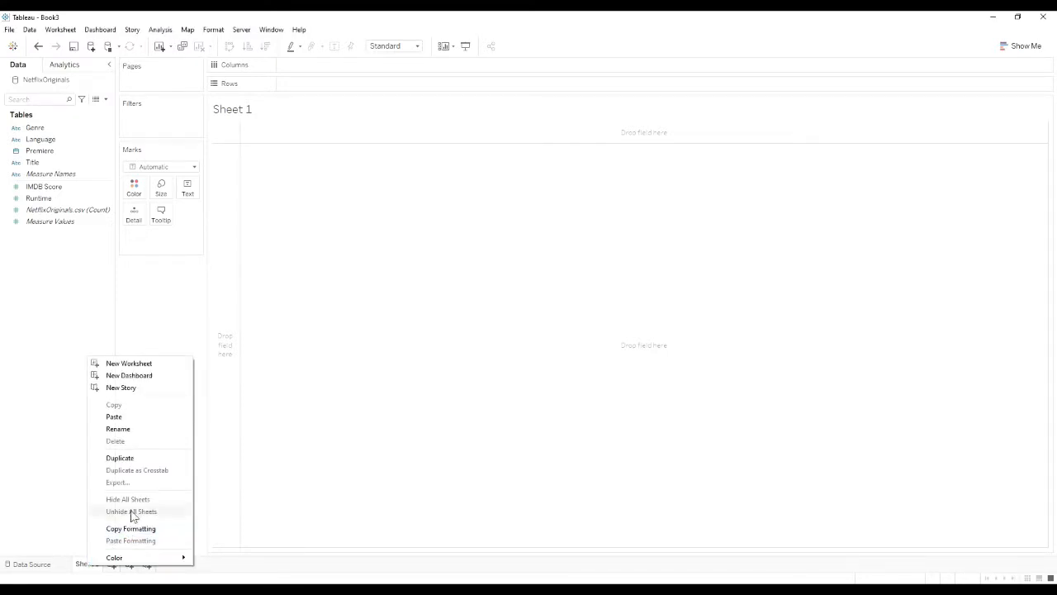
pyautogui.click(125, 428)
pyautogui.write('Avg Score by Genre/Language')
pyautogui.press('Return')
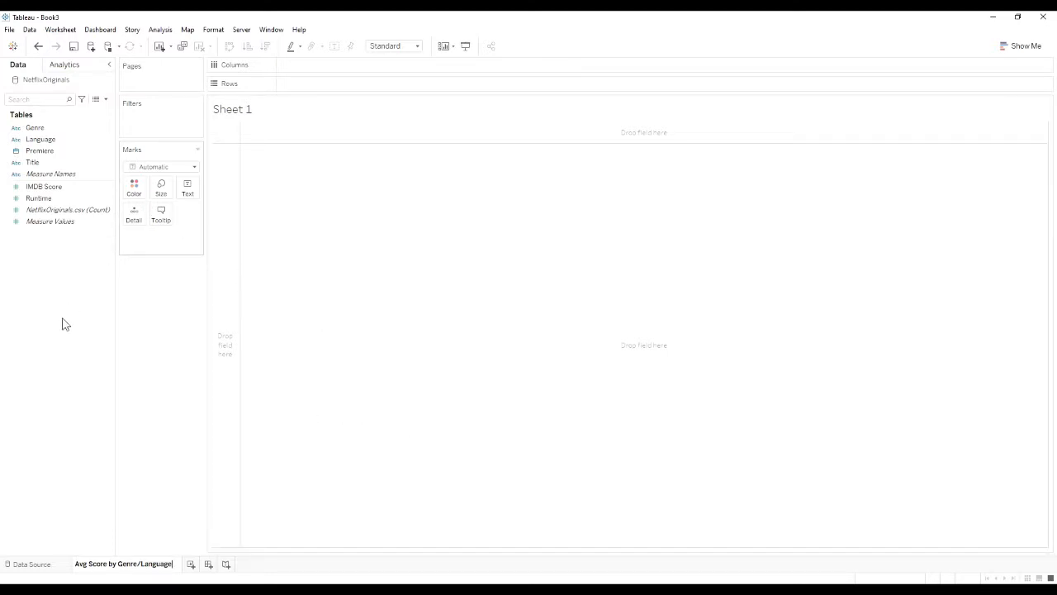
# - Place Genre and Language on the rows of the worksheet, with Language nested inside Genre
pyautogui.click(35, 128)
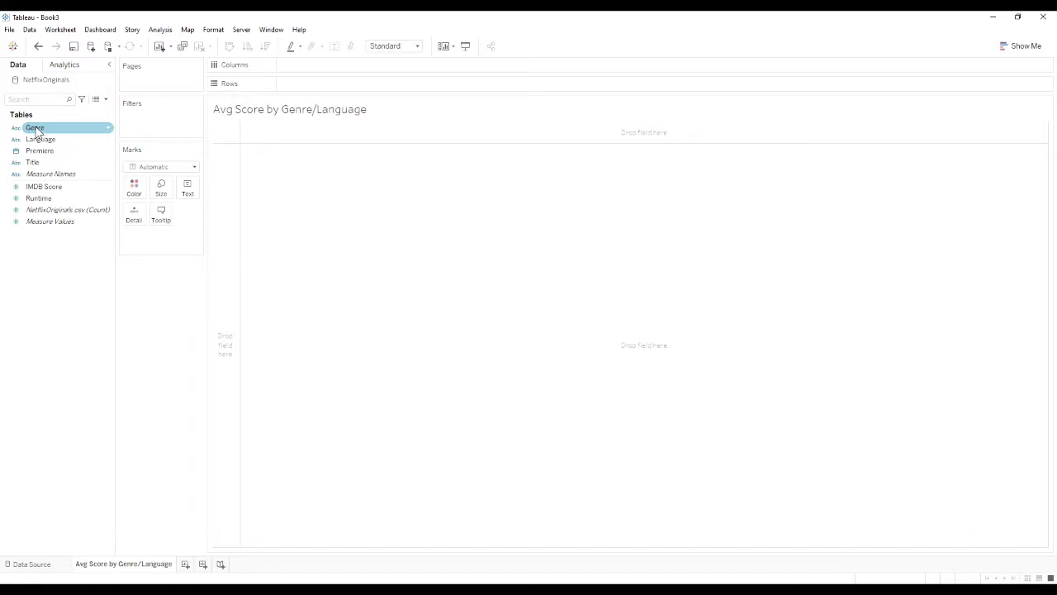
pyautogui.moveTo(38, 137); pyautogui.dragTo(230, 310)
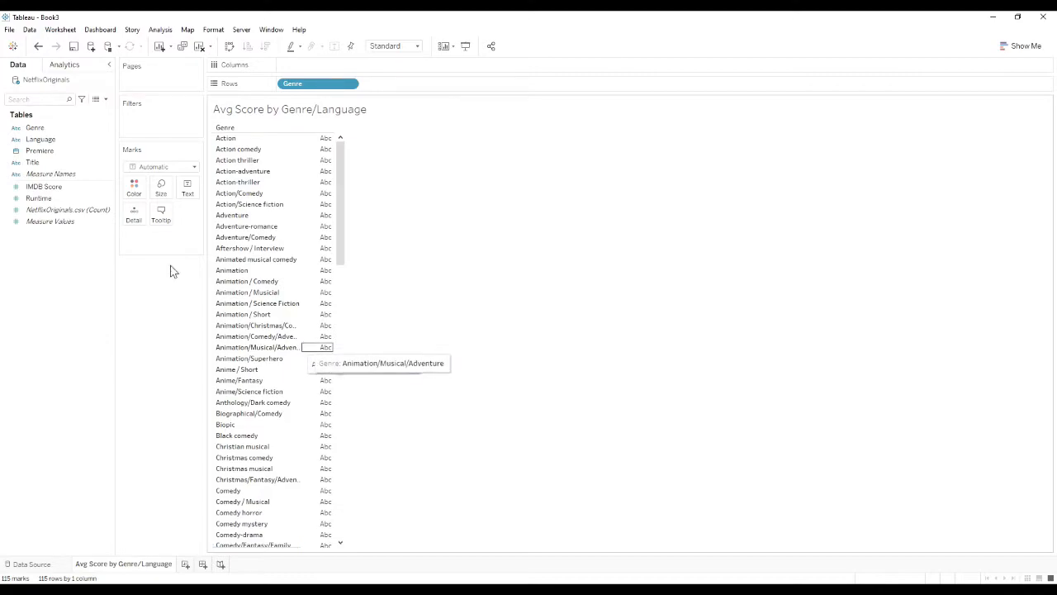
pyautogui.click(38, 140)
pyautogui.moveTo(37, 142); pyautogui.dragTo(322, 208)
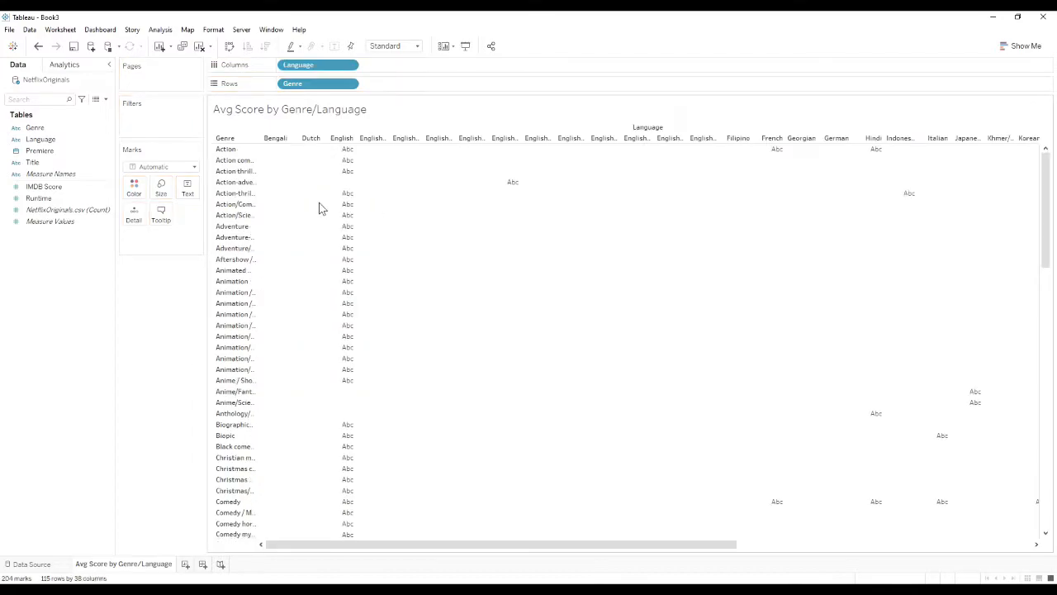
pyautogui.moveTo(328, 73); pyautogui.dragTo(399, 87)
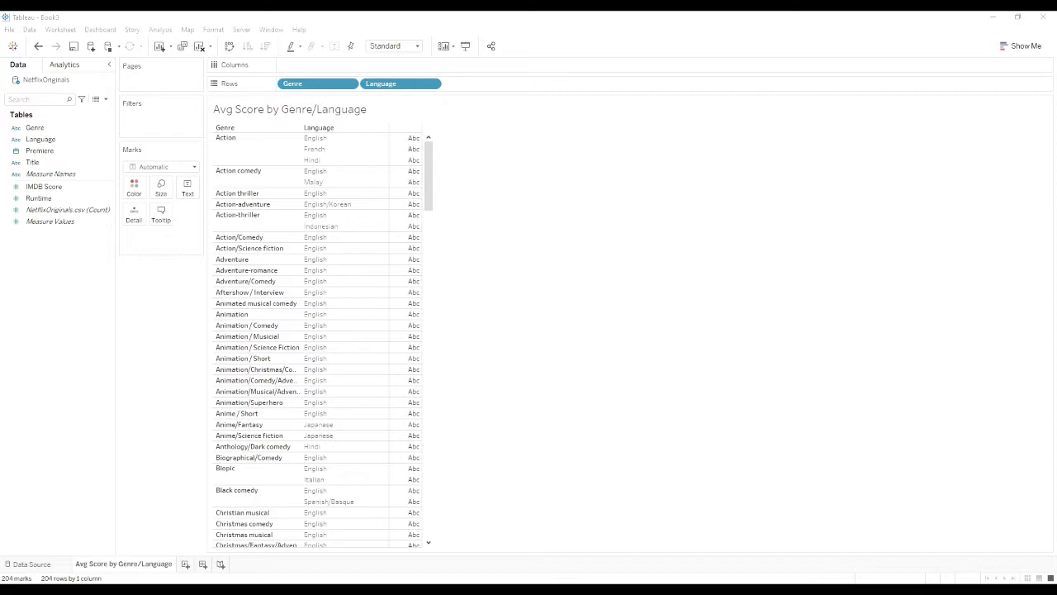
# - Add IMDB Score to the columns, aggregate it as an average, and look through the resulting bars
pyautogui.click(60, 211)
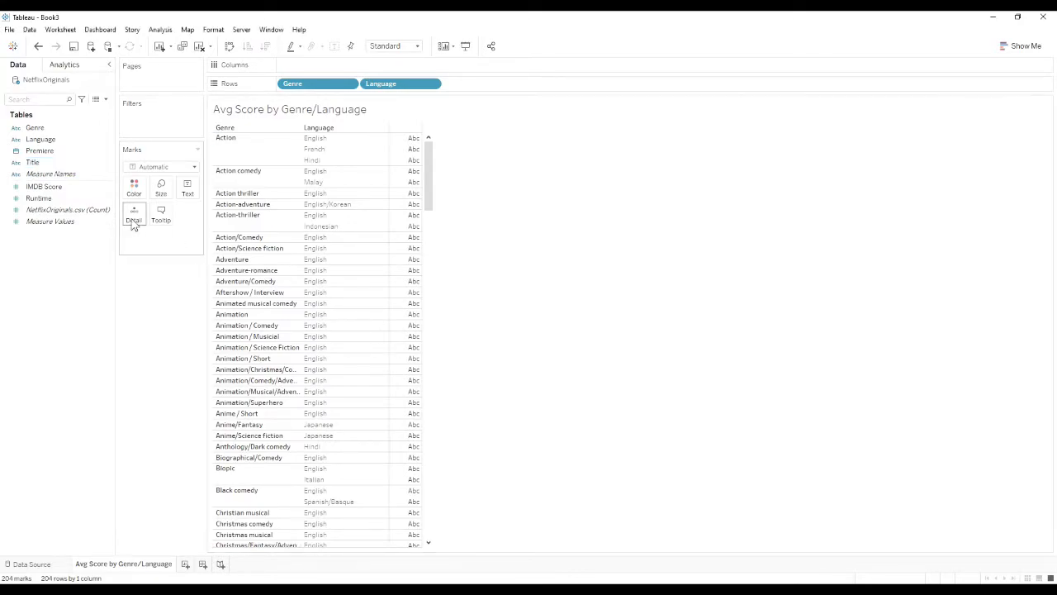
pyautogui.moveTo(50, 188); pyautogui.dragTo(321, 72)
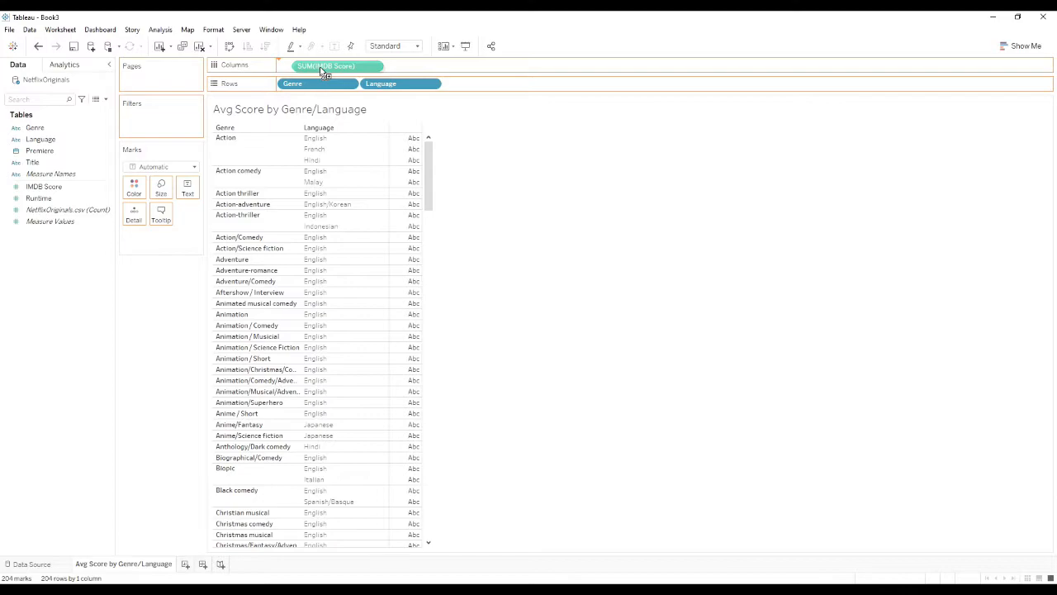
pyautogui.moveTo(323, 73); pyautogui.dragTo(319, 71)
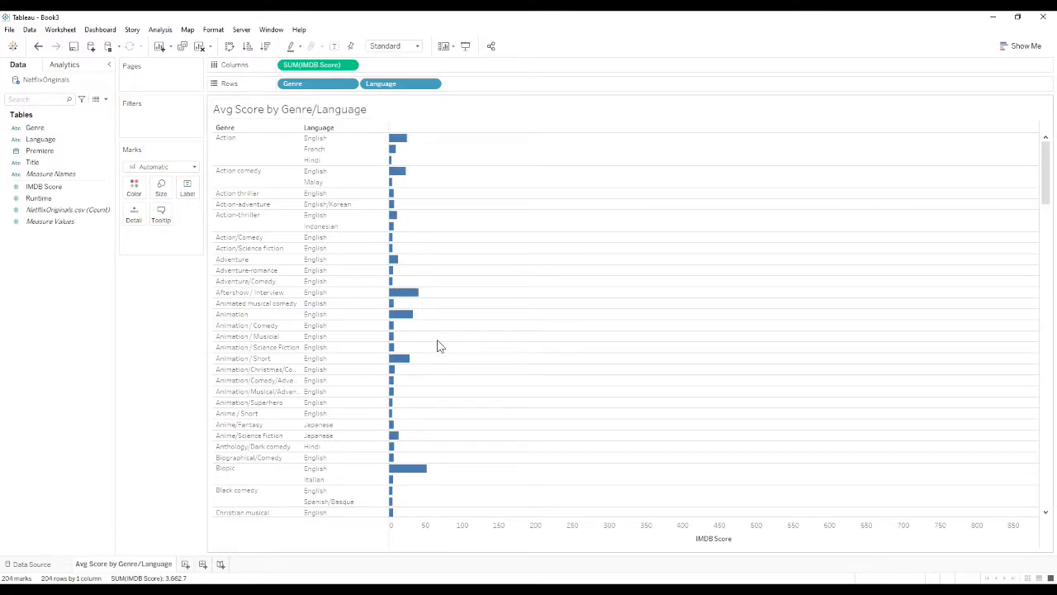
pyautogui.click(350, 66)
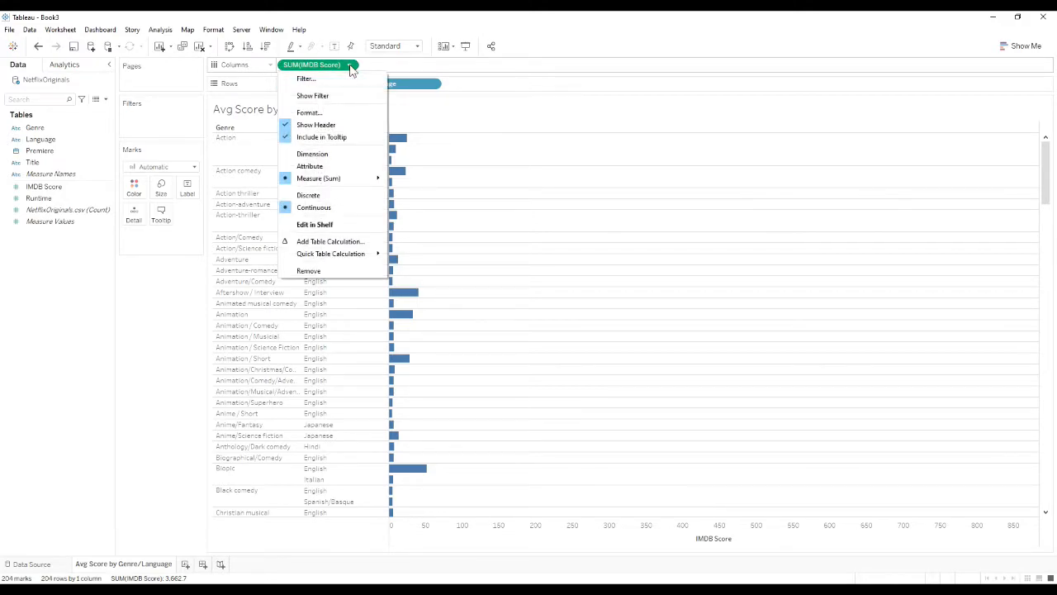
pyautogui.moveTo(342, 178)
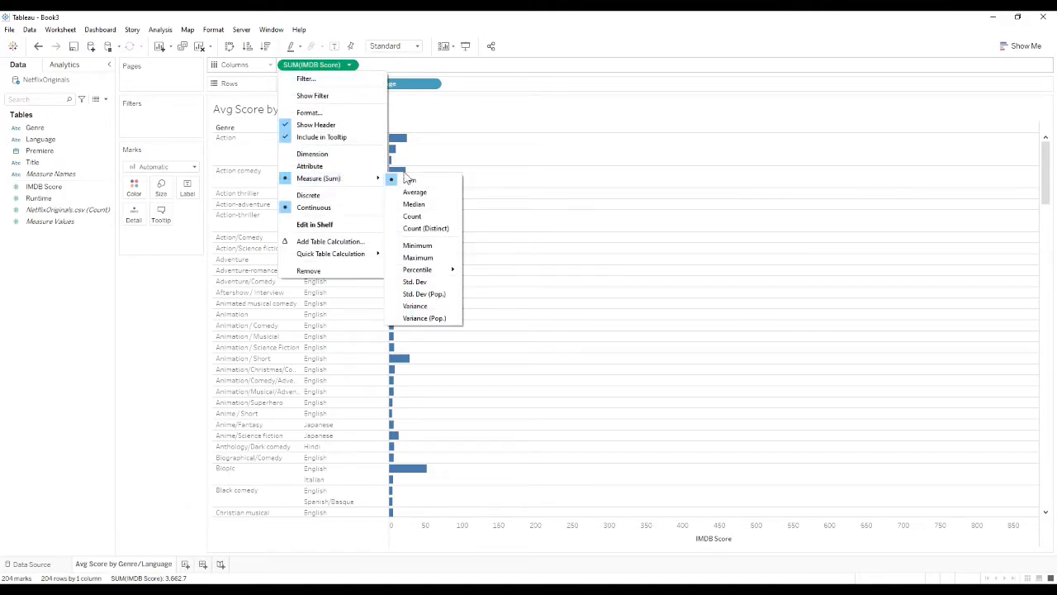
pyautogui.click(416, 192)
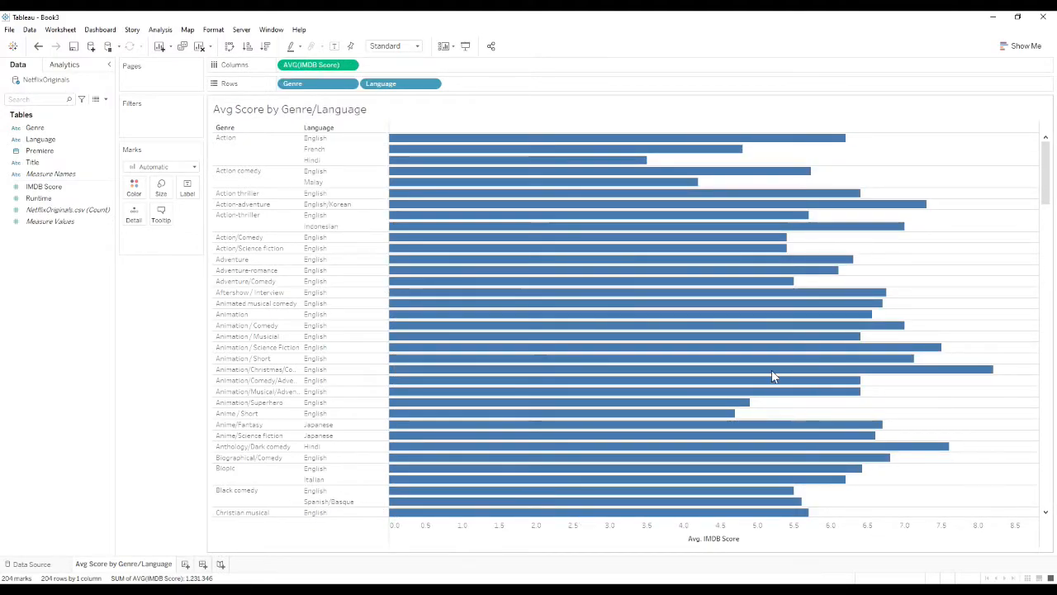
pyautogui.moveTo(495, 218)
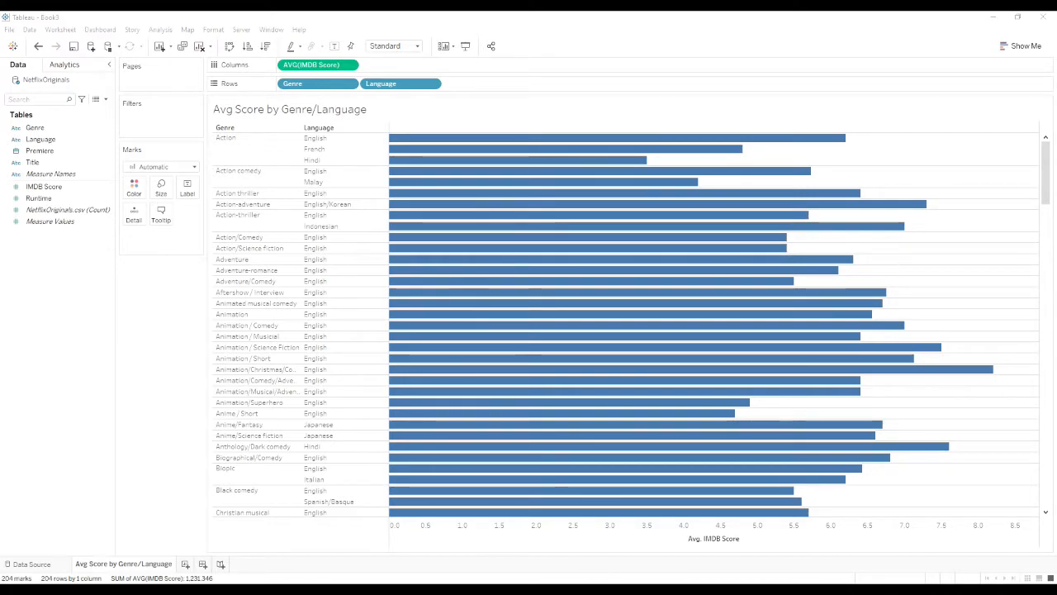
pyautogui.scroll(-10, 946, 350)
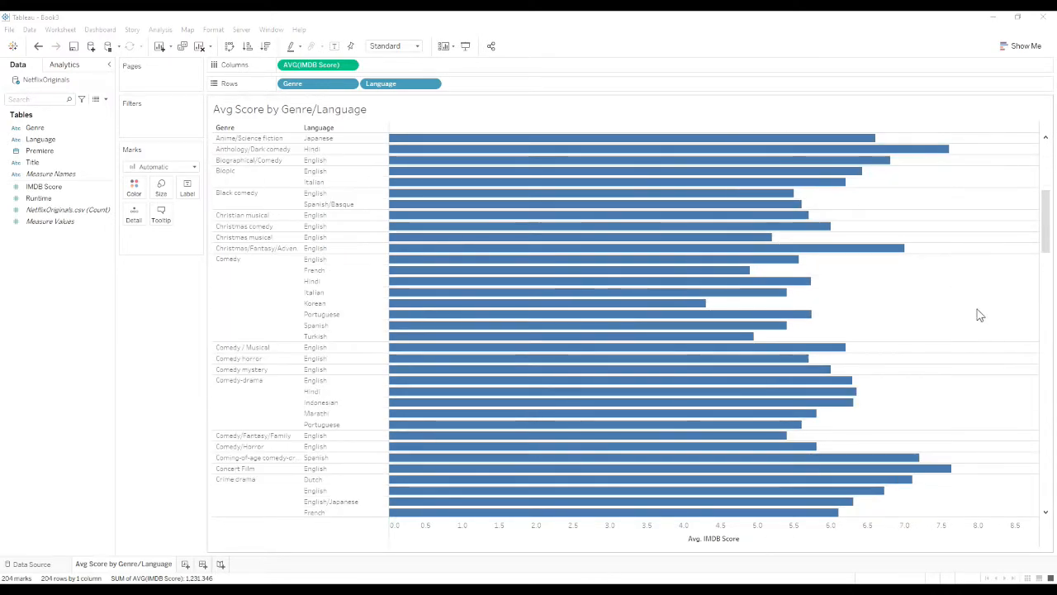
pyautogui.scroll(-5, 1015, 278)
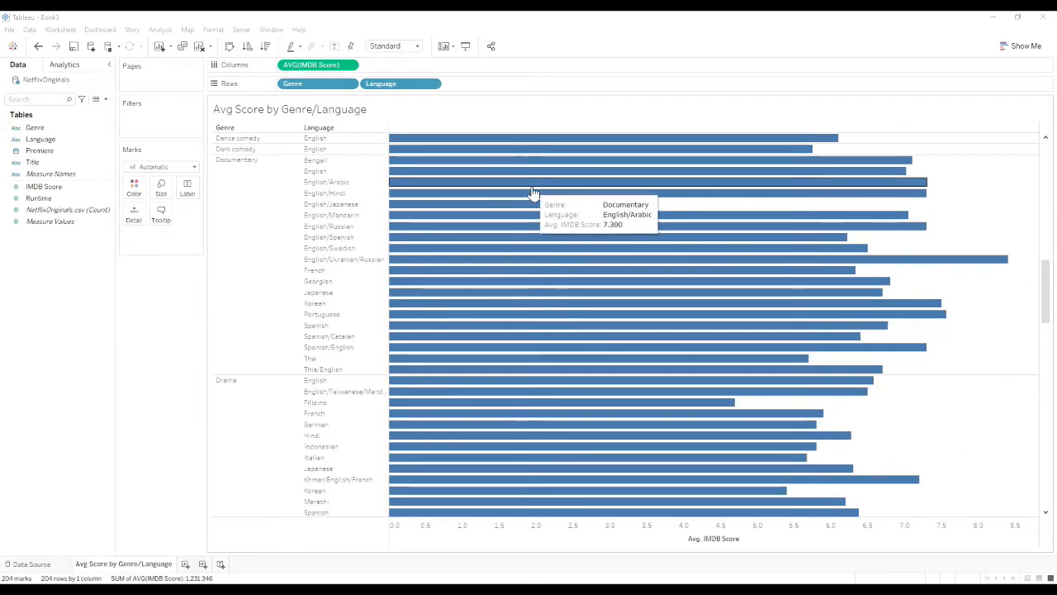
pyautogui.moveTo(1046, 307); pyautogui.dragTo(1046, 156)
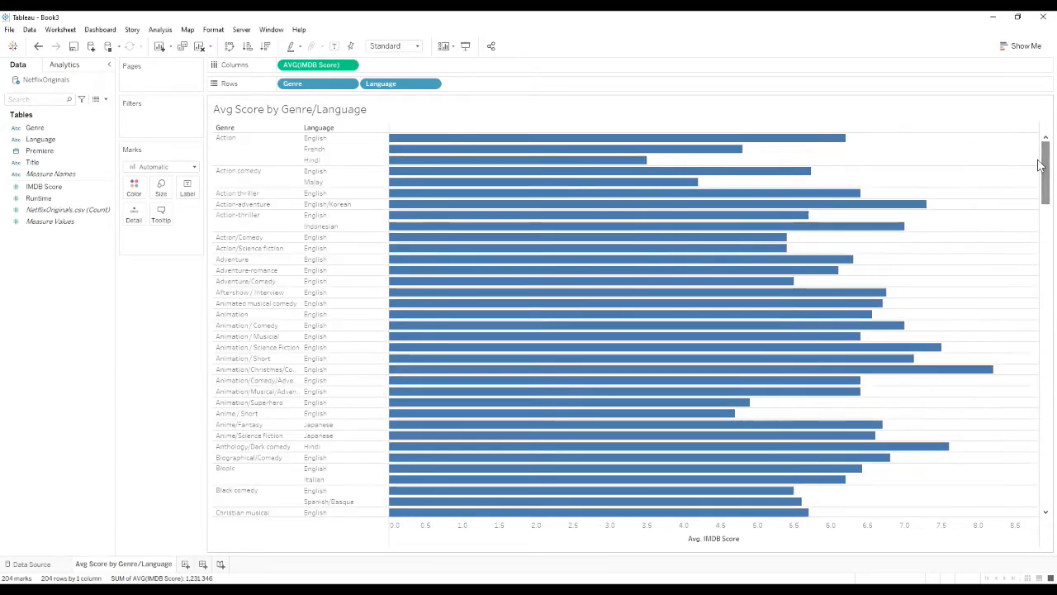
# - Create a second worksheet and name it "Total Shows by Genre"
pyautogui.click(185, 565)
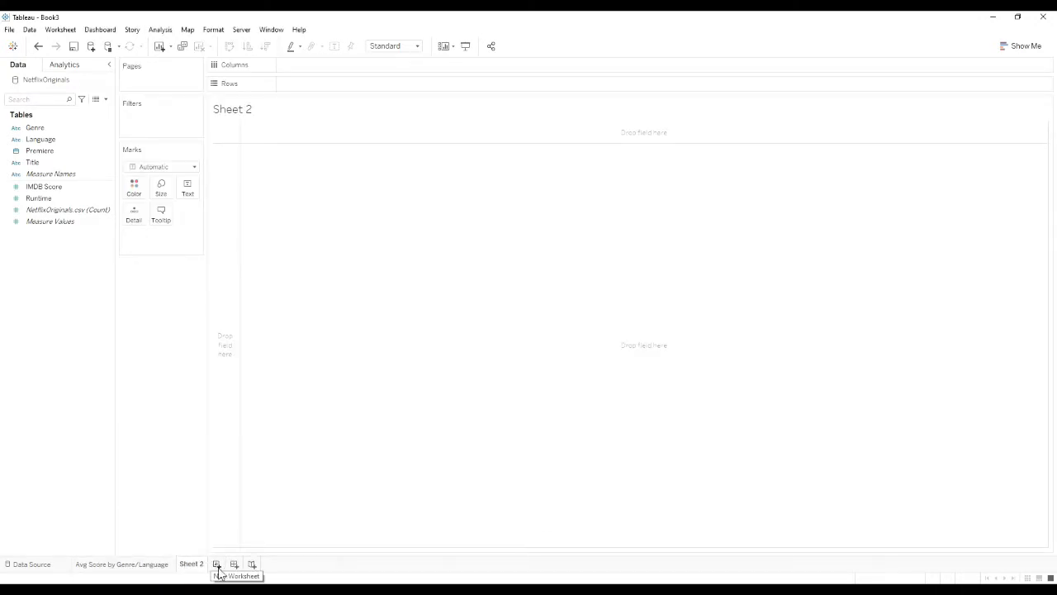
pyautogui.rightClick(204, 564)
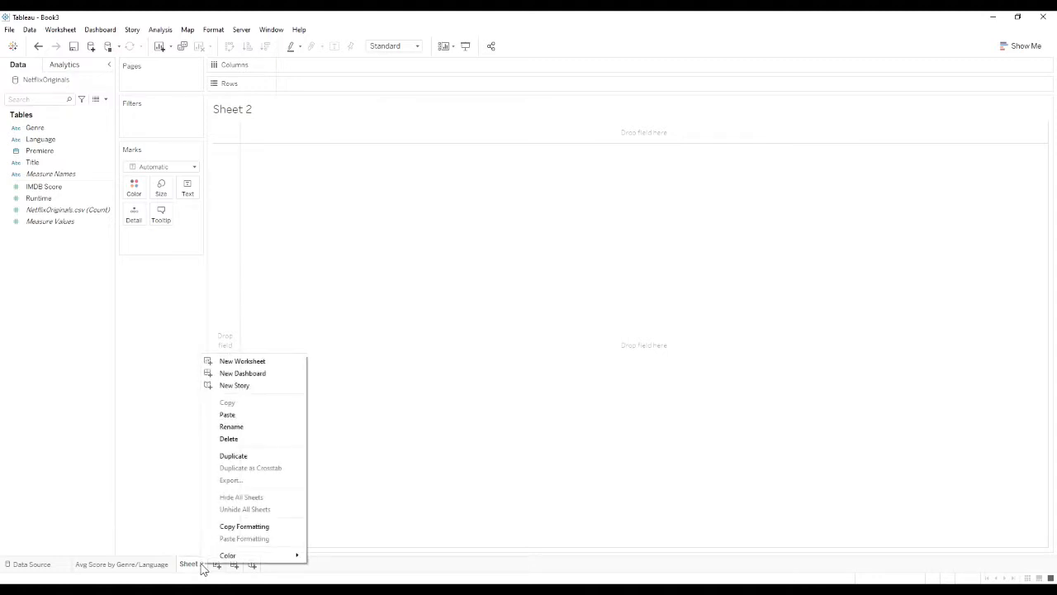
pyautogui.click(250, 426)
pyautogui.write('Total Shows by Genre')
pyautogui.press('Return')
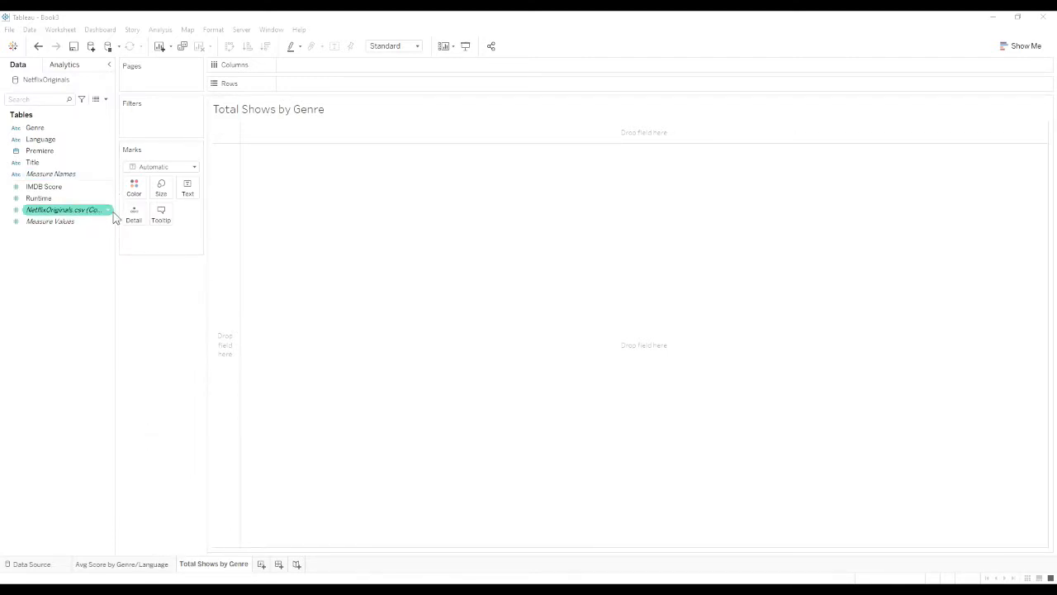
# - Build a bar chart with Genre on the rows and the NetflixOriginals.csv count on the columns
pyautogui.moveTo(31, 128); pyautogui.dragTo(229, 293)
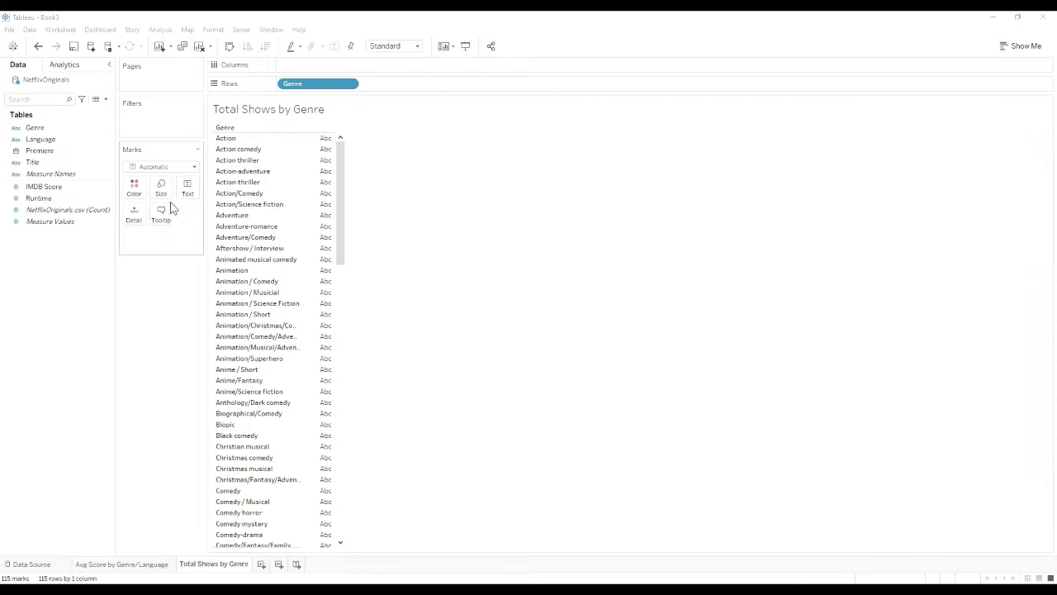
pyautogui.click(51, 223)
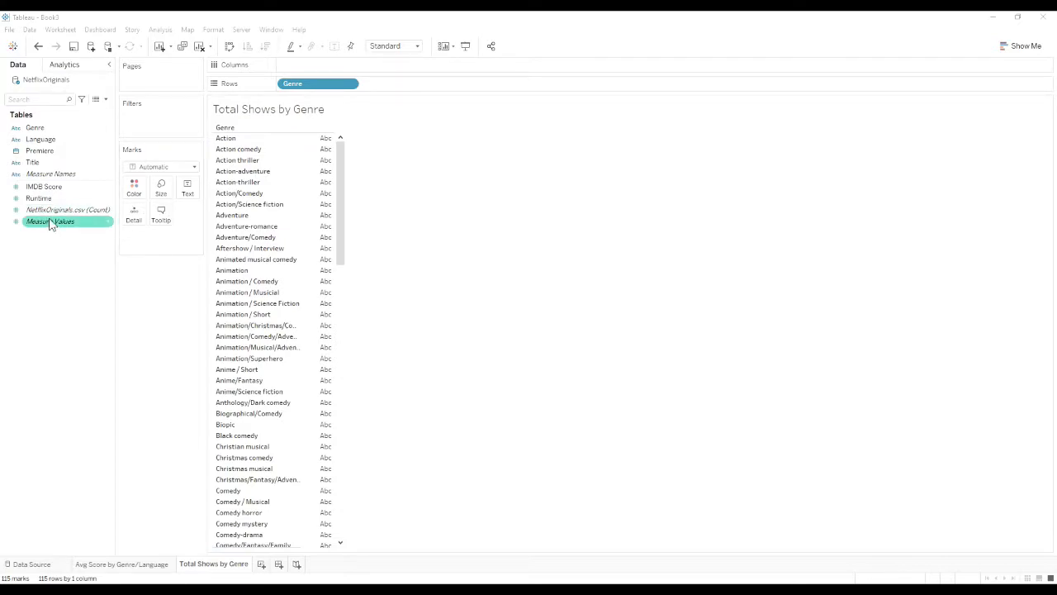
pyautogui.click(51, 212)
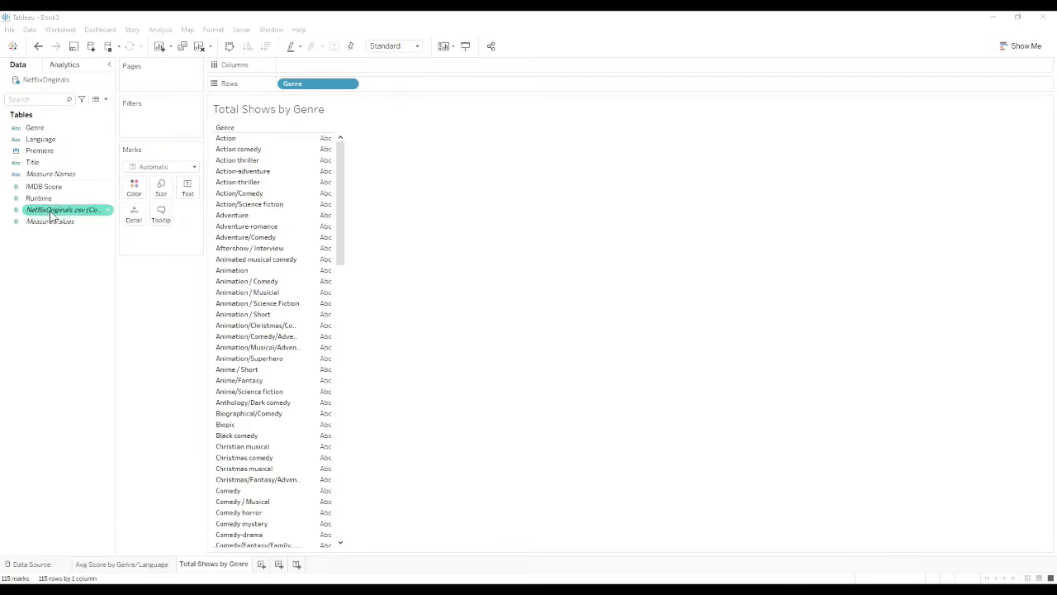
pyautogui.click(50, 212)
pyautogui.moveTo(54, 215); pyautogui.dragTo(318, 71)
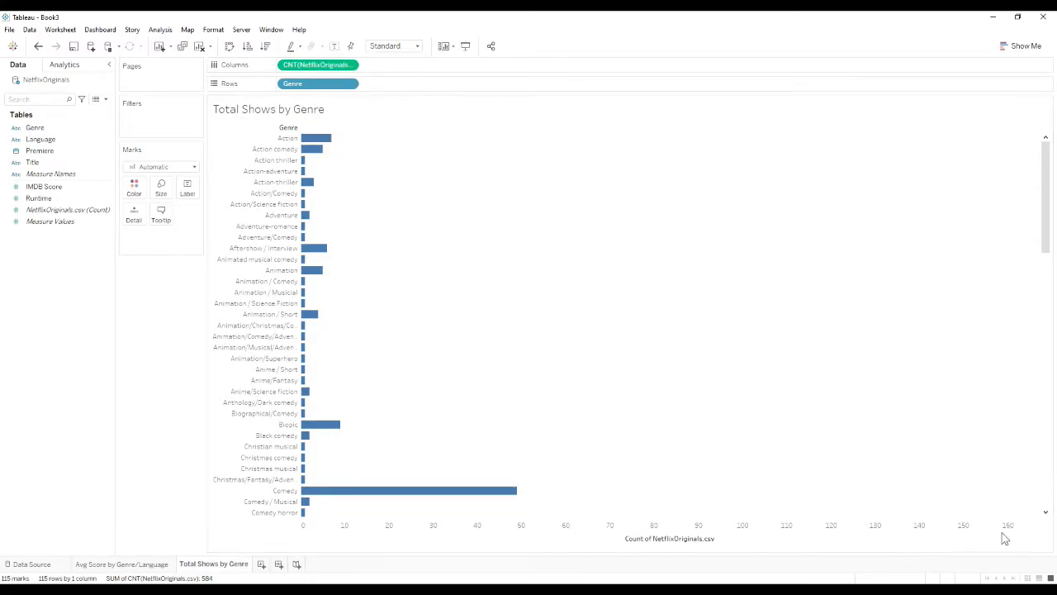
pyautogui.moveTo(1046, 194); pyautogui.dragTo(1042, 151)
# - Create a new dashboard and widen the area that lists the available sheets
pyautogui.click(142, 568)
pyautogui.moveTo(204, 567)
pyautogui.click(204, 564)
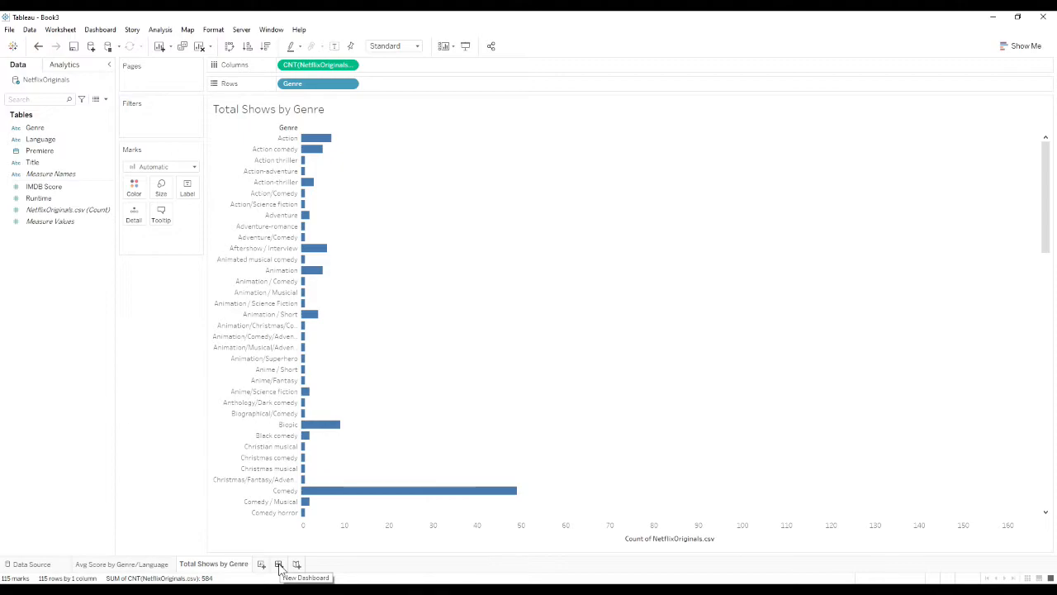
pyautogui.click(103, 31)
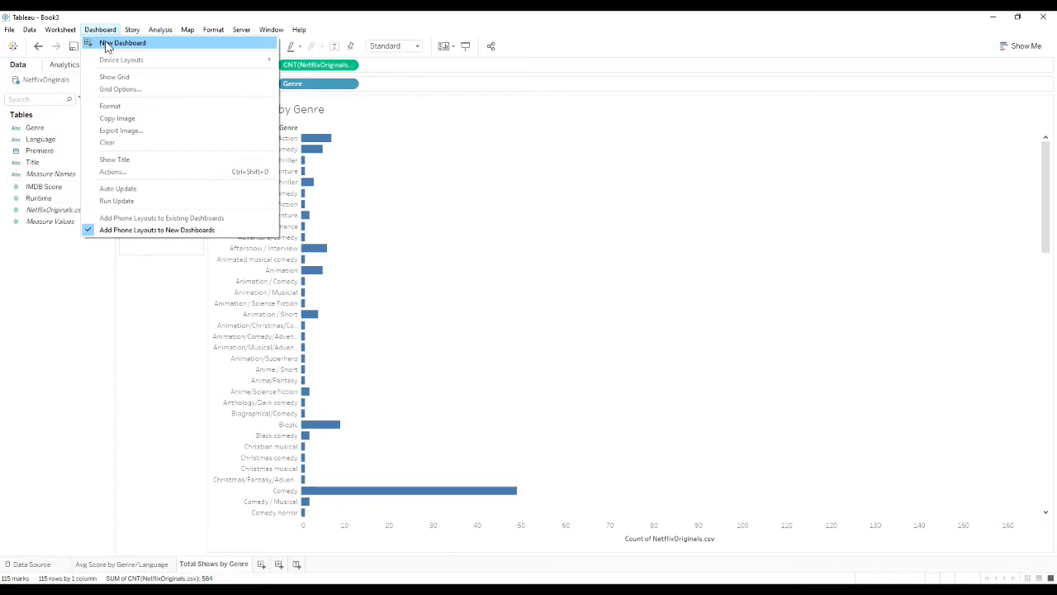
pyautogui.click(106, 46)
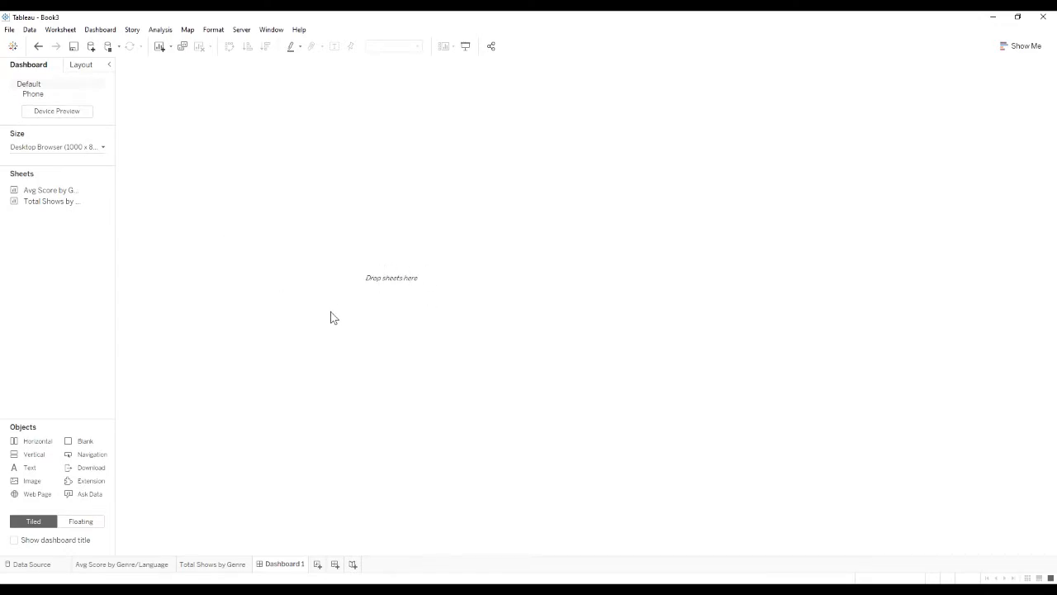
pyautogui.moveTo(60, 195)
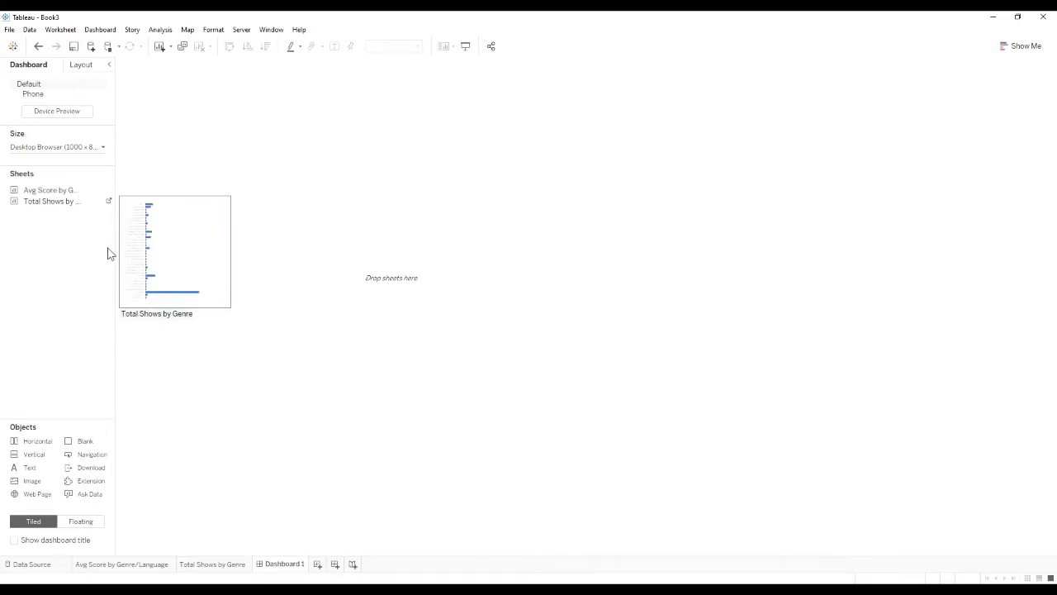
pyautogui.moveTo(114, 252); pyautogui.dragTo(173, 260)
# - Place both worksheets on the dashboard side by side, with Avg Score by Genre/Language to the left of Total Shows by Genre
pyautogui.moveTo(80, 205)
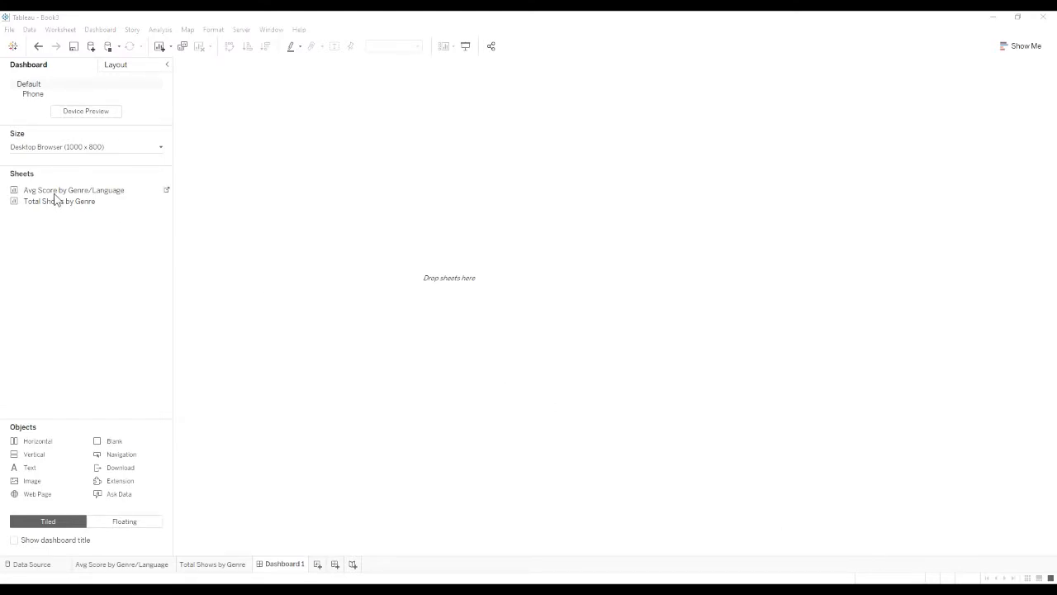
pyautogui.moveTo(54, 199); pyautogui.dragTo(292, 245)
pyautogui.moveTo(414, 248); pyautogui.dragTo(425, 249)
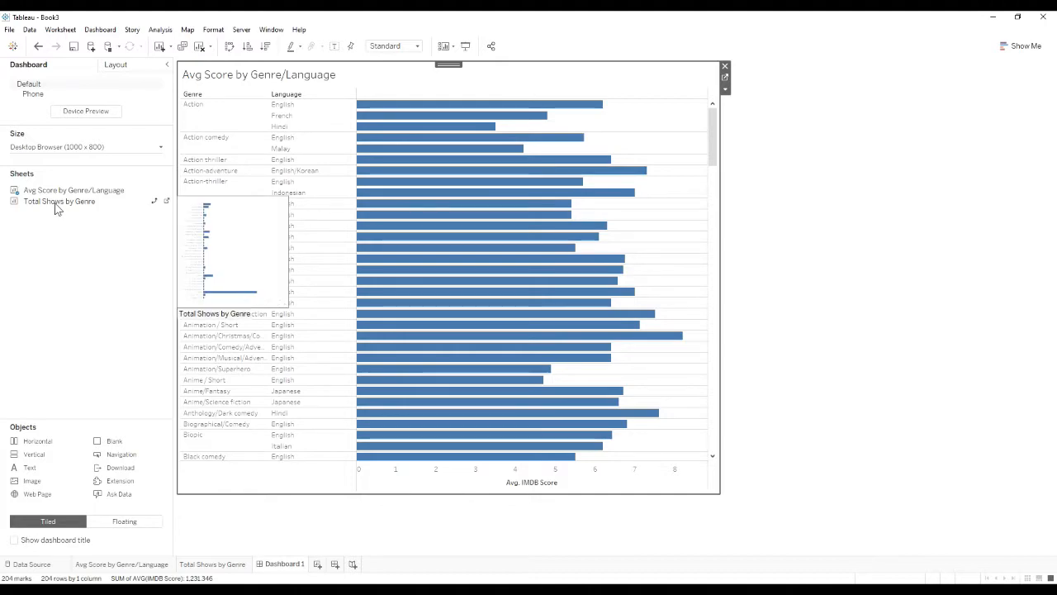
pyautogui.moveTo(56, 208); pyautogui.dragTo(442, 442)
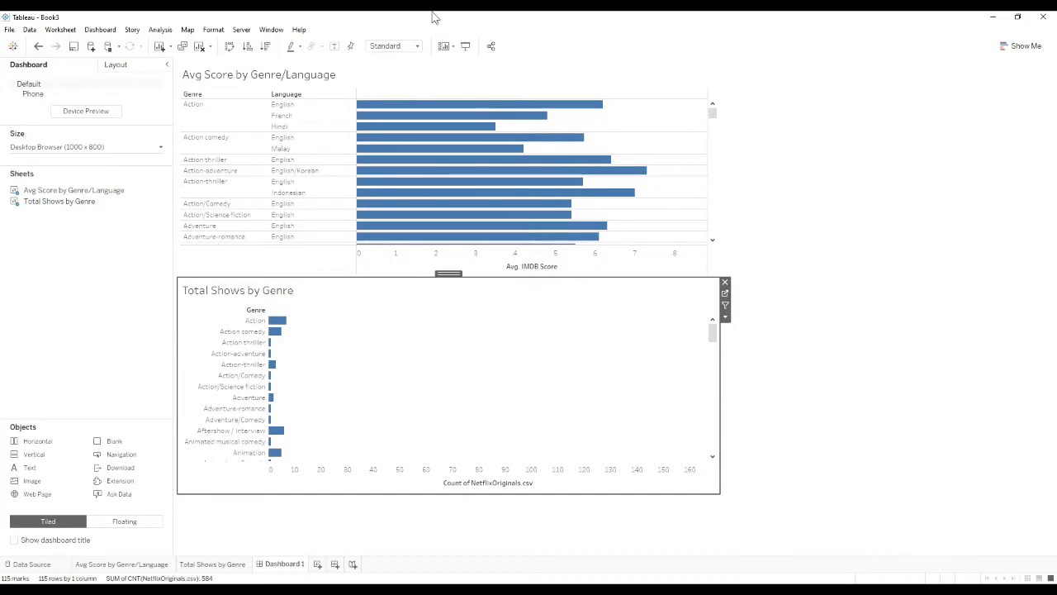
pyautogui.click(507, 80)
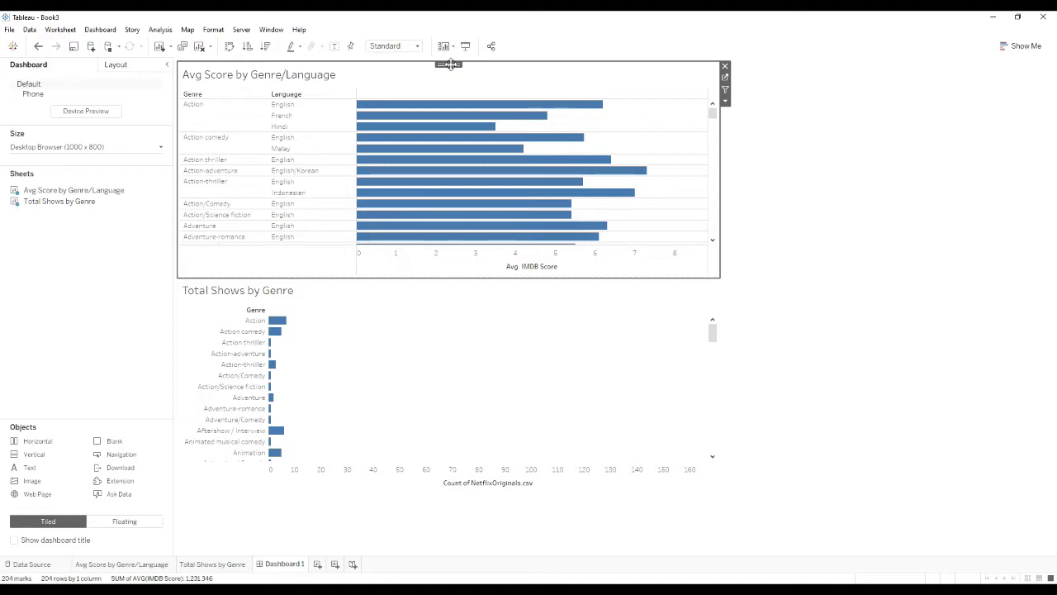
pyautogui.moveTo(449, 63)
pyautogui.mouseDown()
pyautogui.moveTo(453, 78)
pyautogui.moveTo(401, 170)
pyautogui.moveTo(202, 307)
pyautogui.mouseUp()
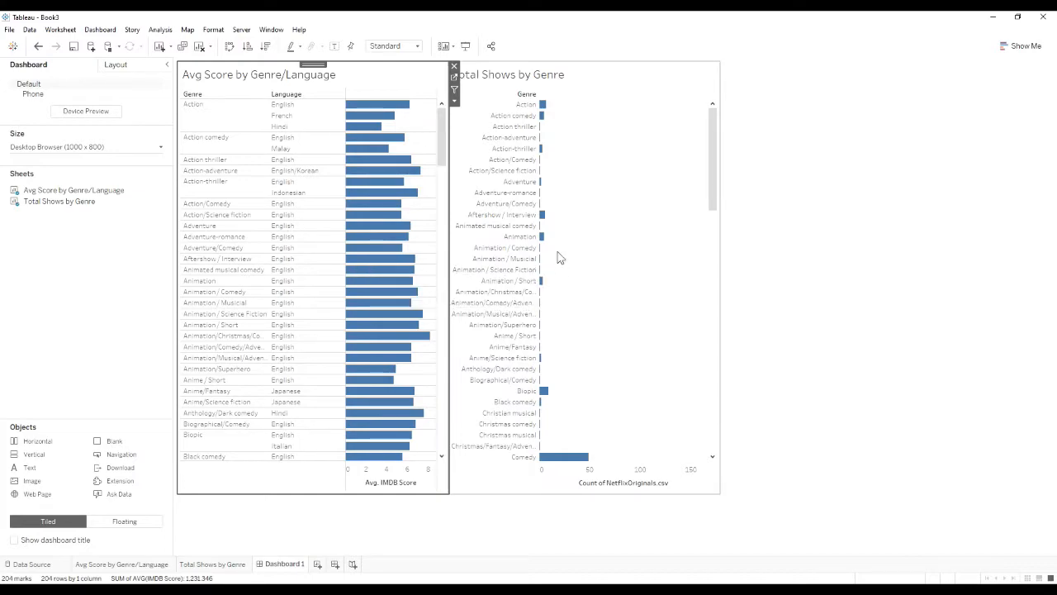
# - Compare the two worksheets with their dashboard versions and look through the genres in the dashboard's Total Shows by Genre chart
pyautogui.click(145, 565)
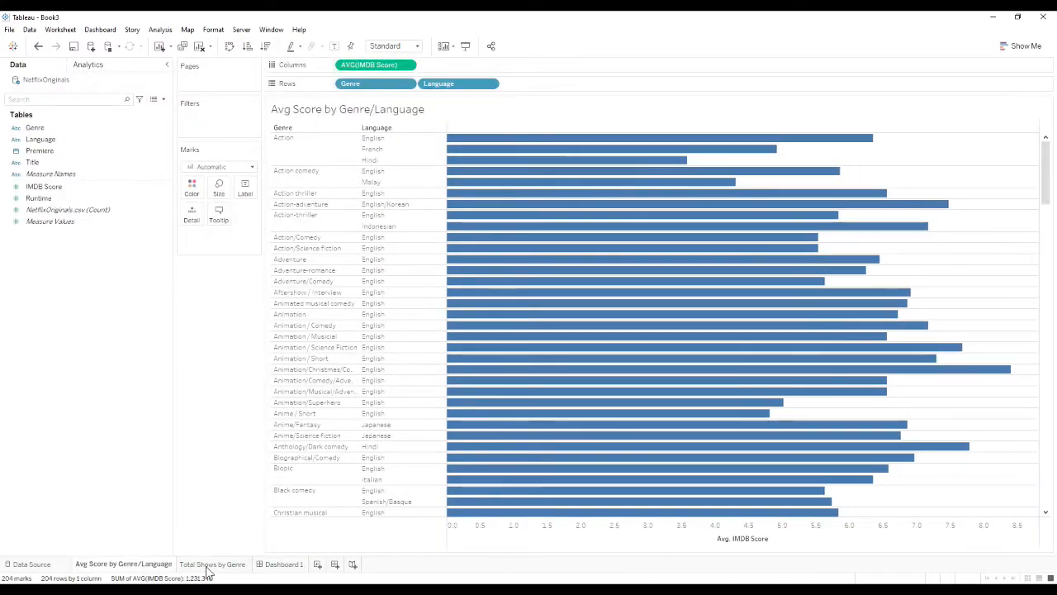
pyautogui.click(208, 566)
pyautogui.click(147, 565)
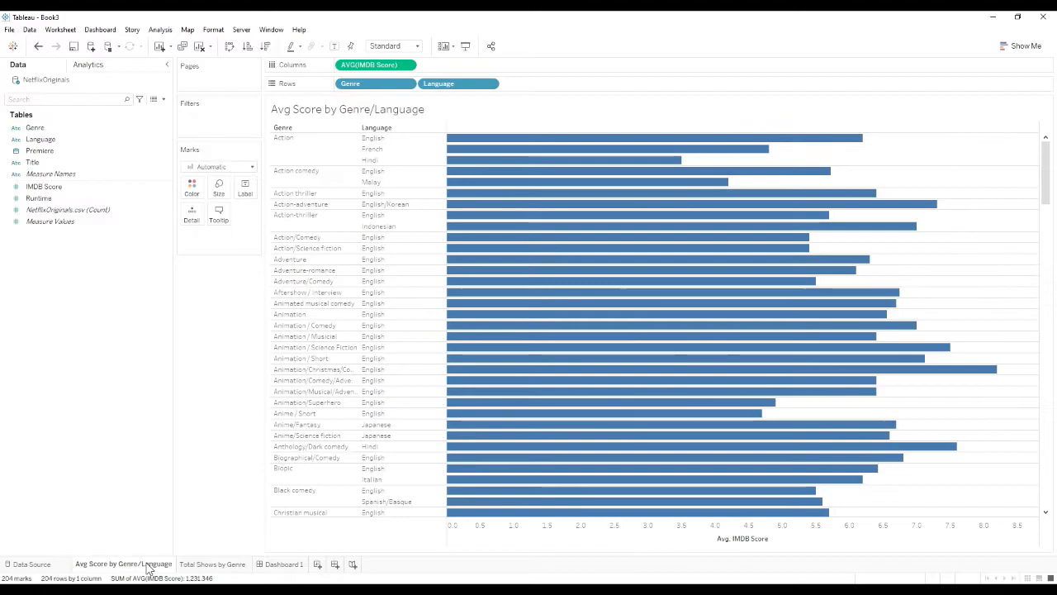
pyautogui.moveTo(147, 567)
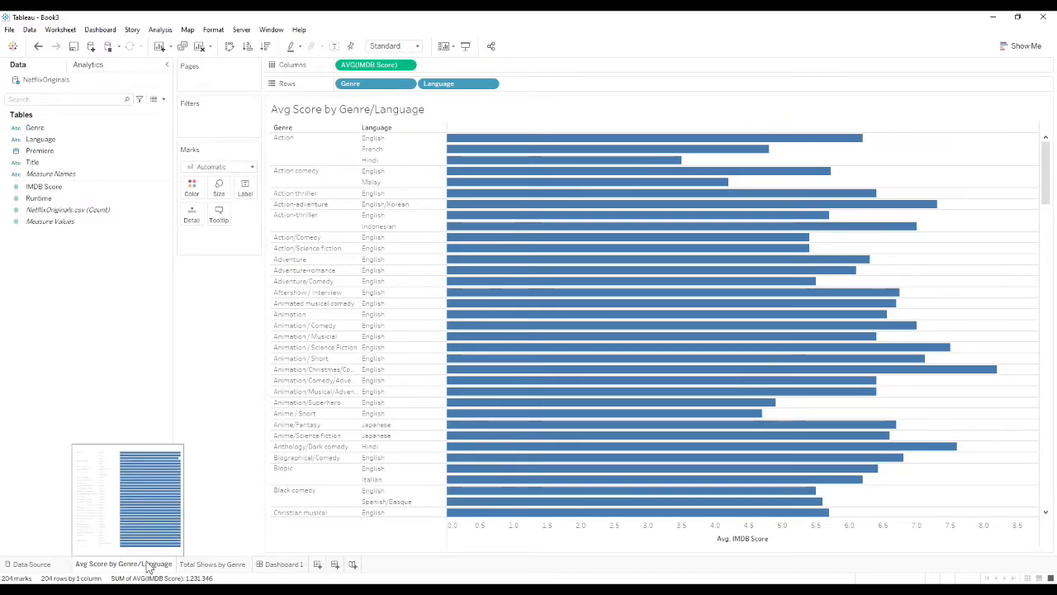
pyautogui.moveTo(196, 568)
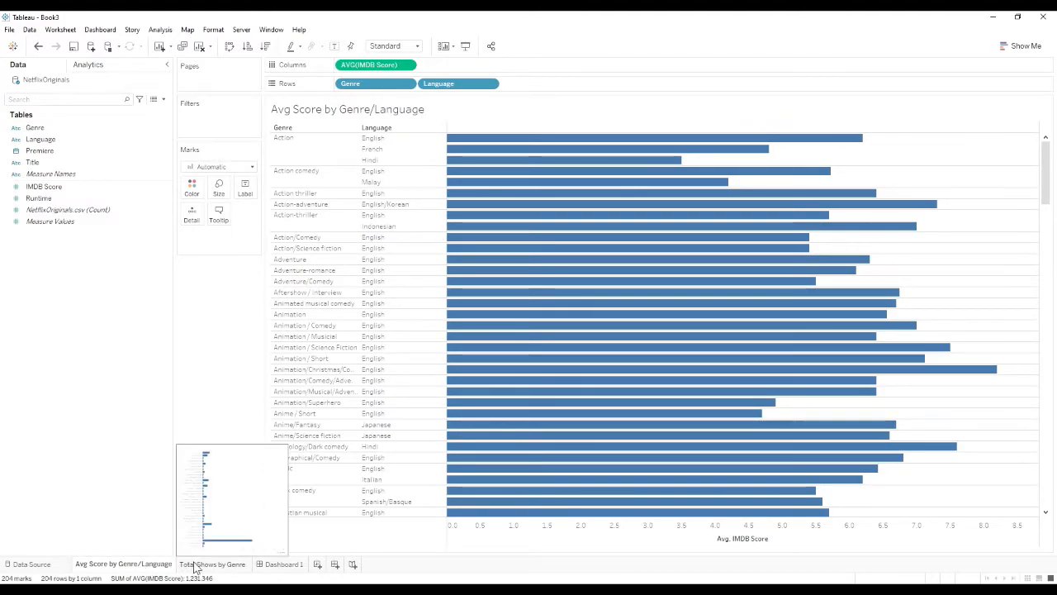
pyautogui.click(277, 568)
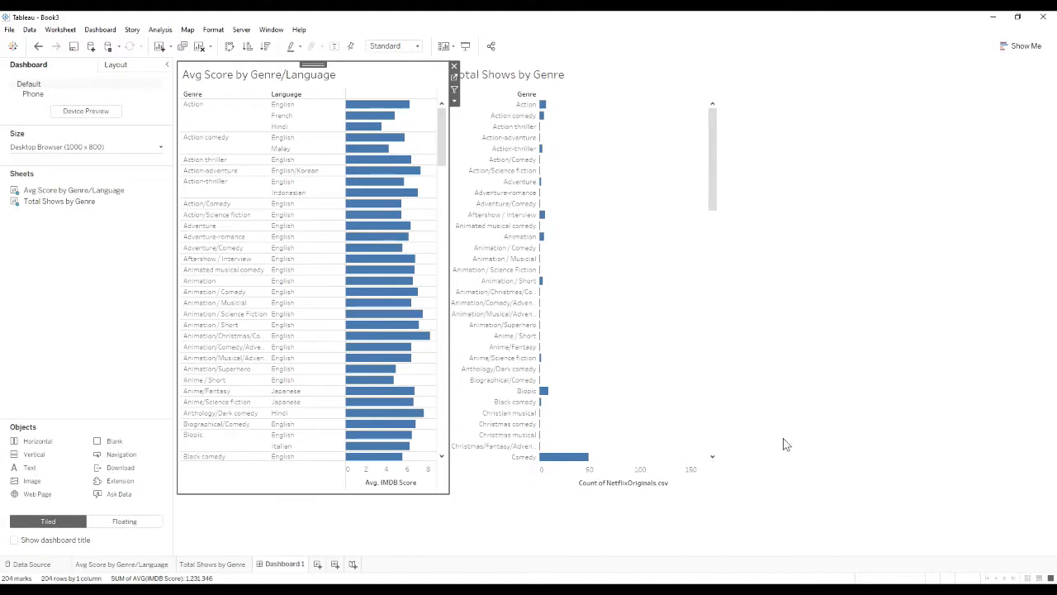
pyautogui.moveTo(710, 155); pyautogui.dragTo(724, 214)
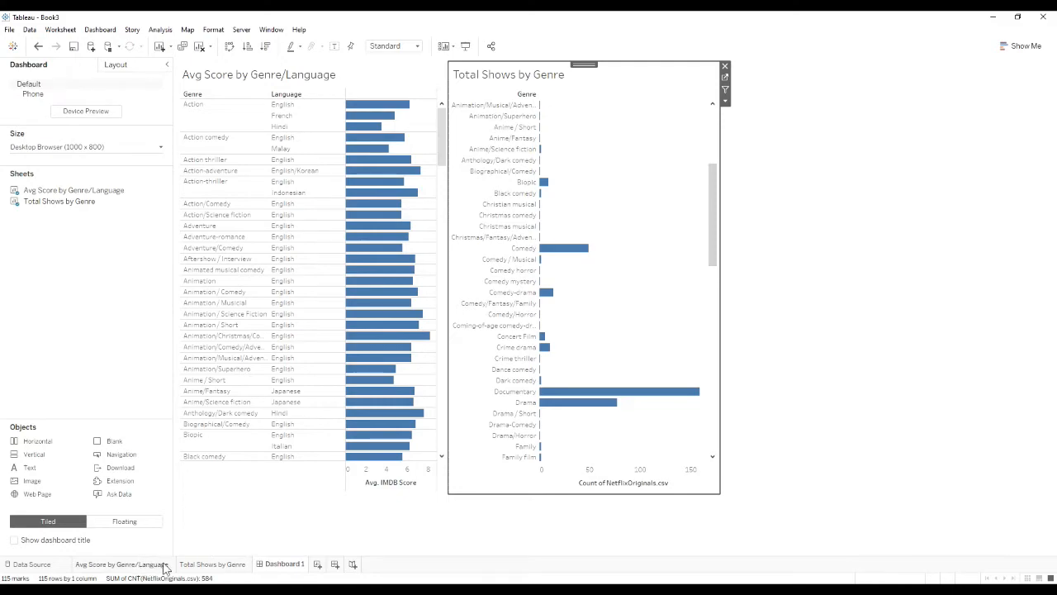
# - Change the Total Shows by Genre worksheet to a packed bubbles chart and return to Dashboard 1
pyautogui.click(208, 564)
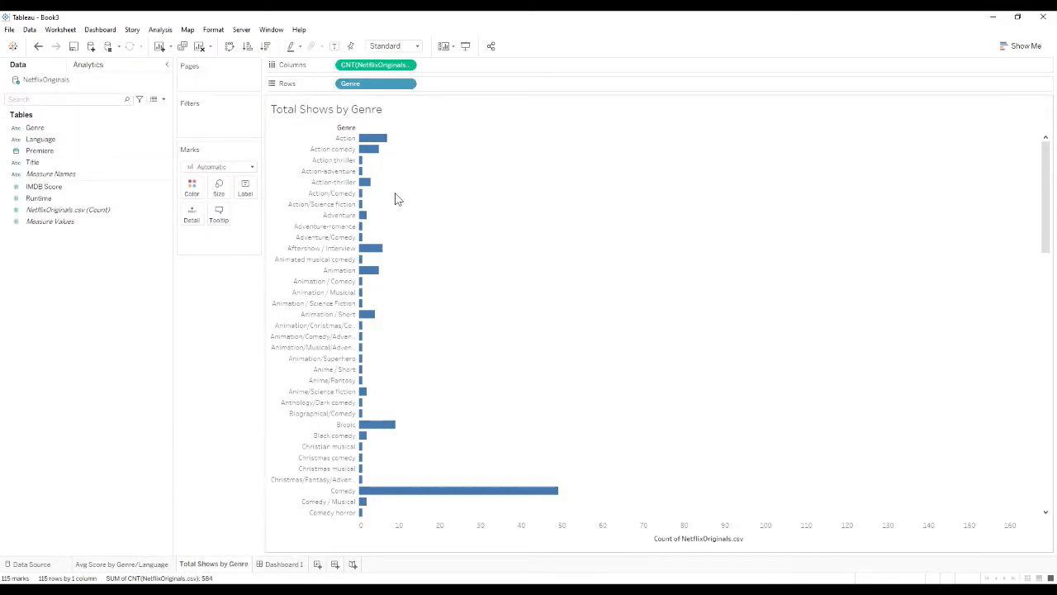
pyautogui.click(1025, 43)
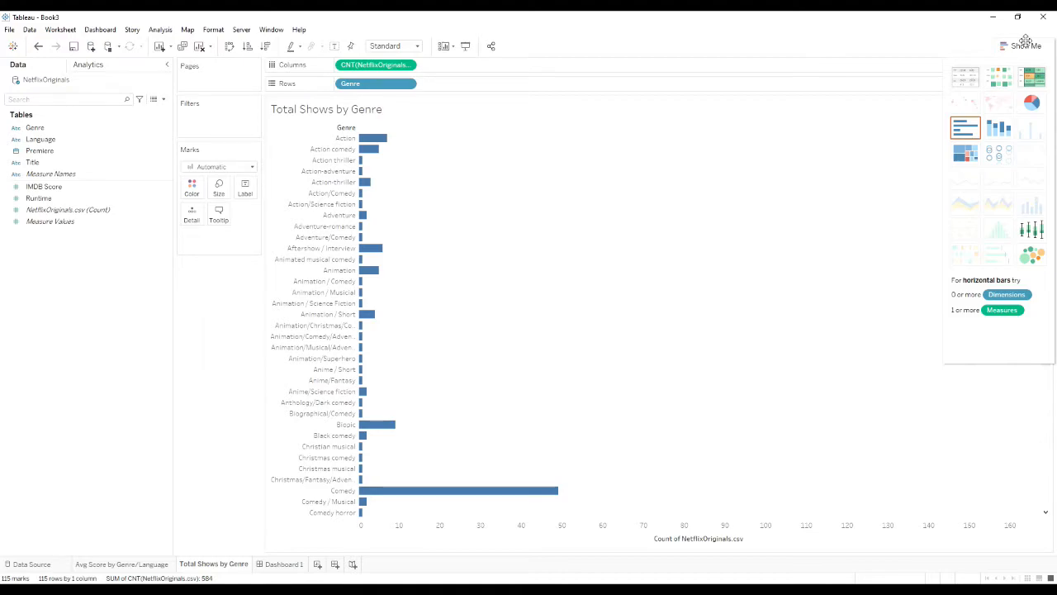
pyautogui.click(1031, 256)
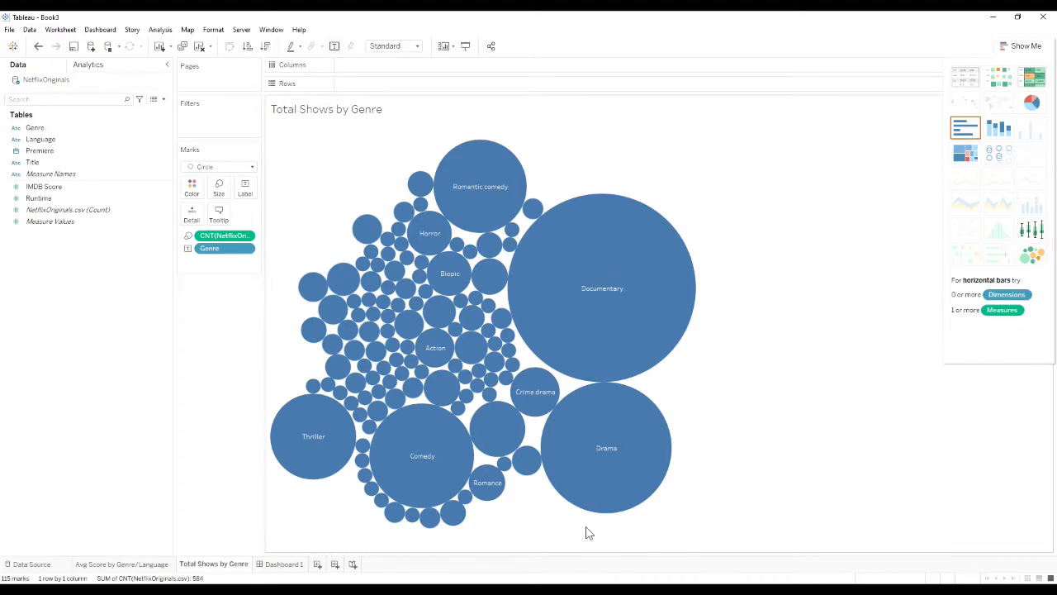
pyautogui.click(284, 565)
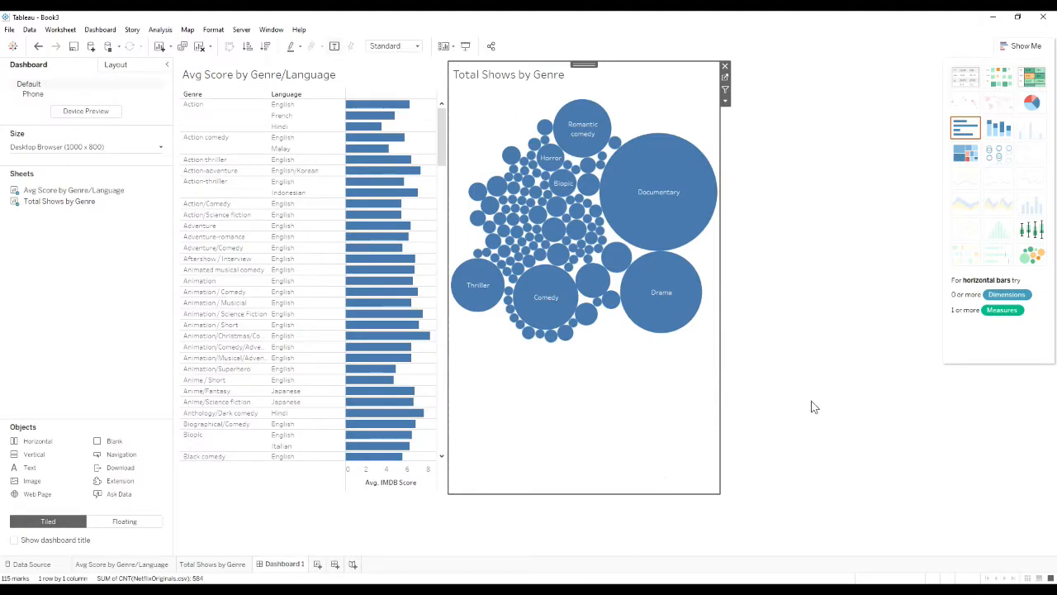
# - Select individual bars and bubbles in both dashboard charts to check whether one chart filters the other
pyautogui.moveTo(400, 341)
pyautogui.click(612, 400)
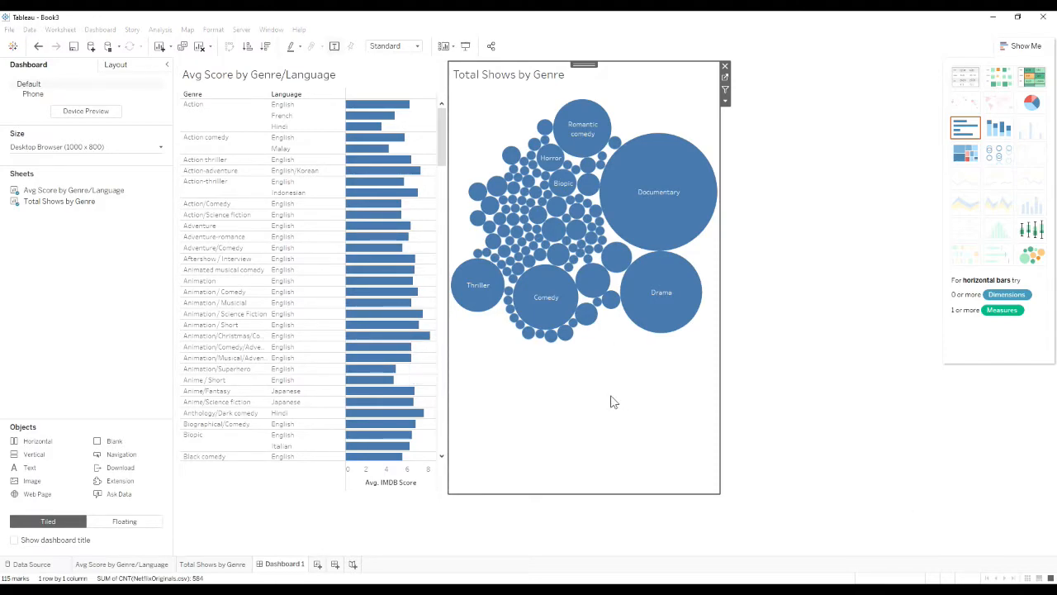
pyautogui.click(364, 337)
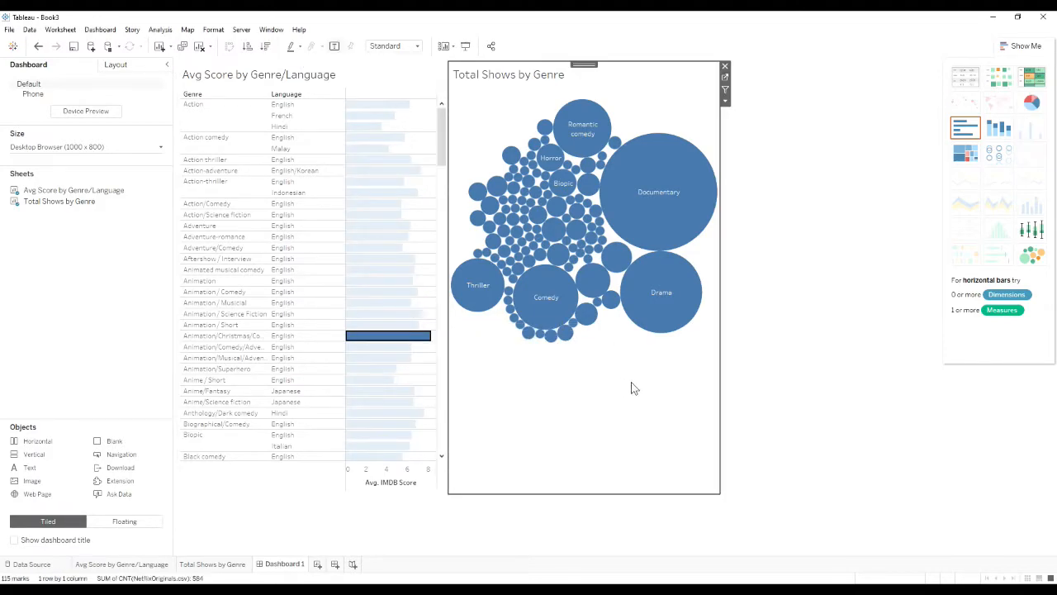
pyautogui.click(583, 130)
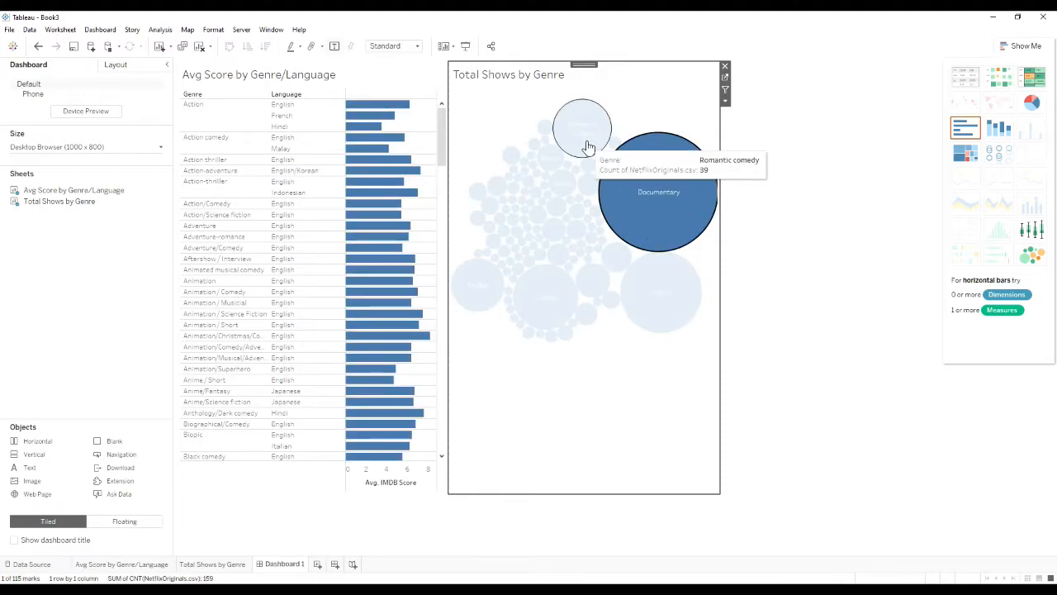
pyautogui.click(537, 174)
pyautogui.click(507, 241)
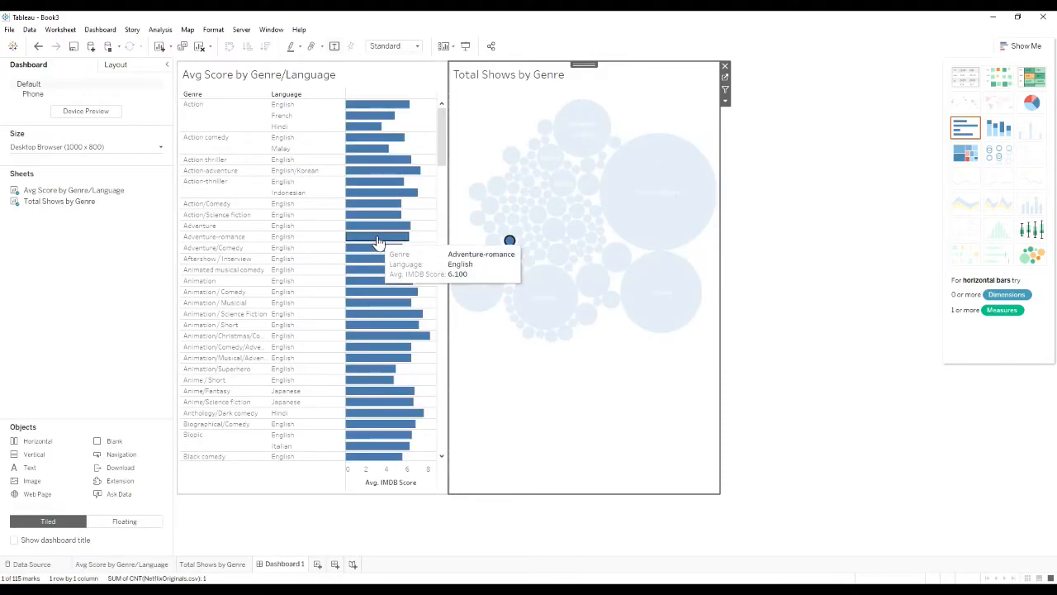
pyautogui.click(373, 291)
pyautogui.click(376, 391)
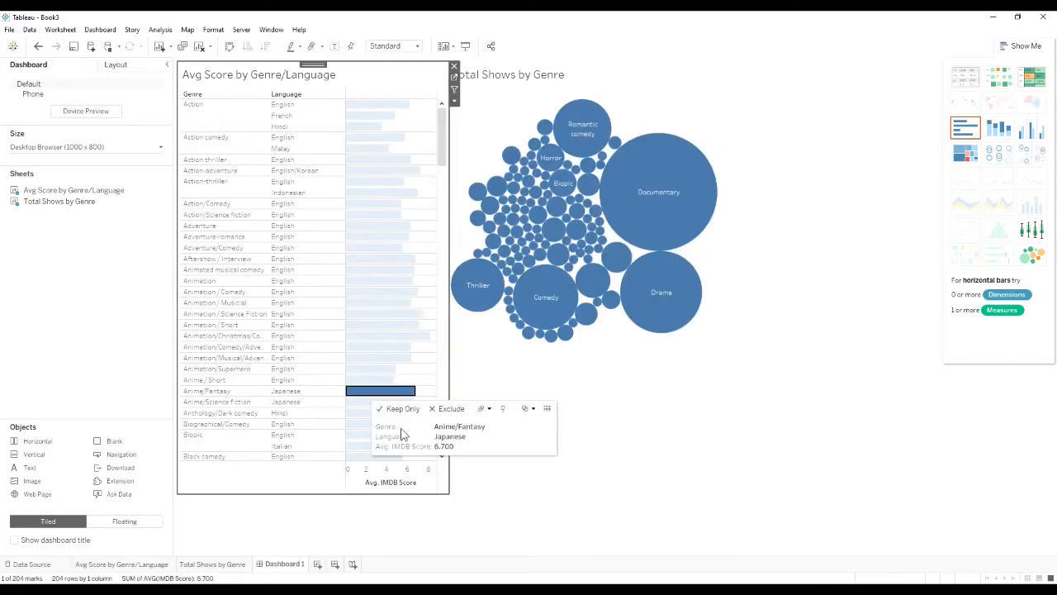
pyautogui.click(615, 411)
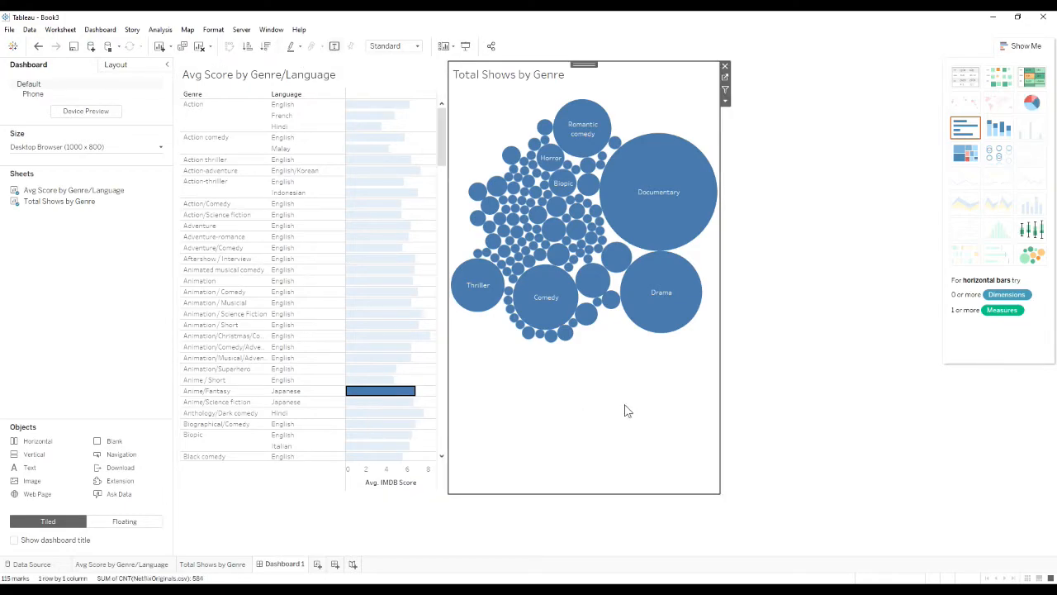
# - Inspect the Adventure-romance bar and the Comedy and Variety Show bubbles for cross-chart interaction, then clear the selection
pyautogui.click(385, 241)
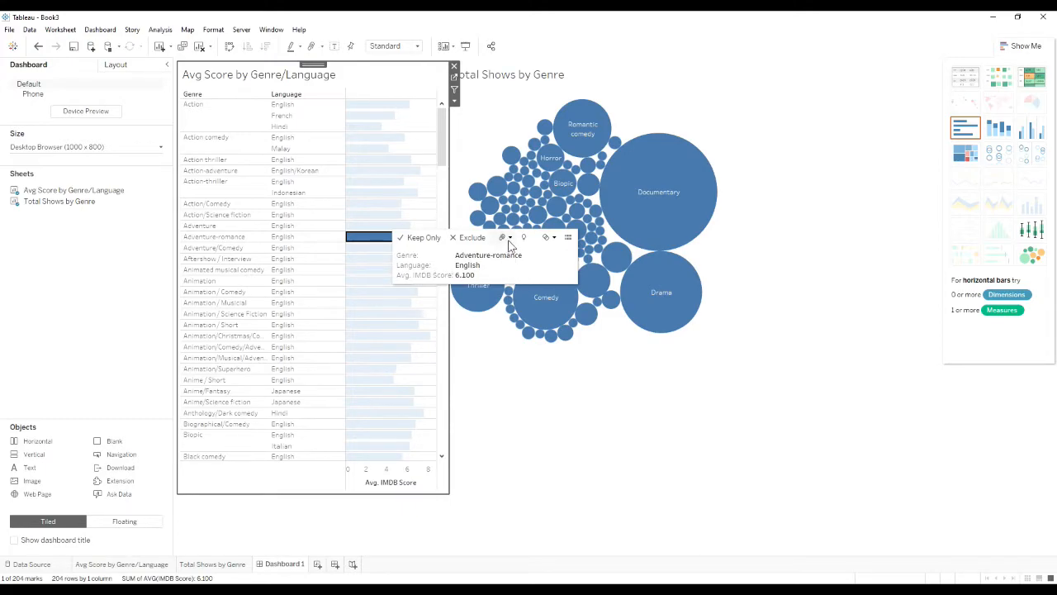
pyautogui.click(549, 436)
pyautogui.click(546, 296)
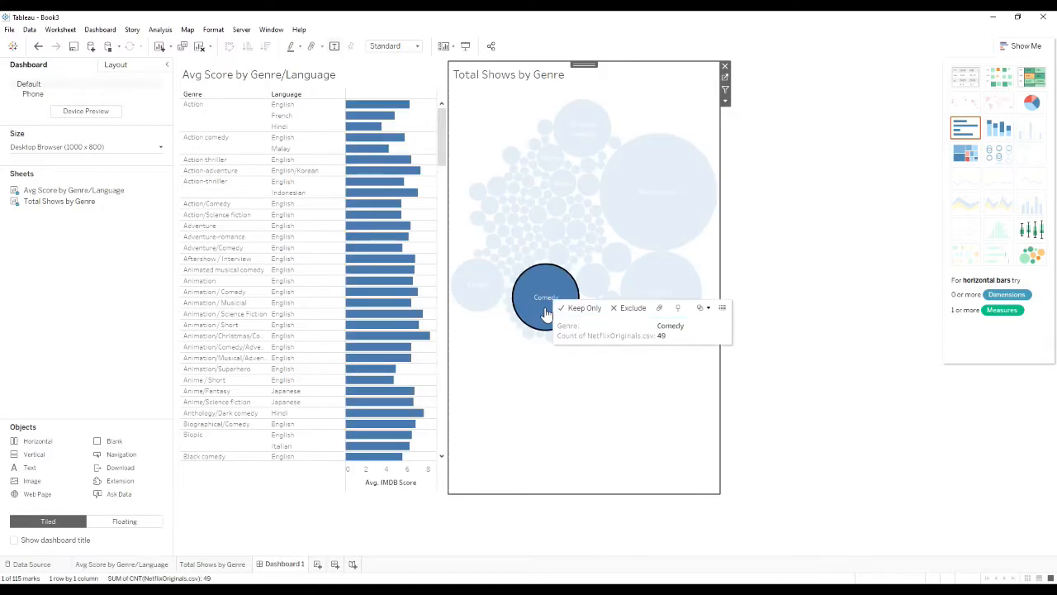
pyautogui.click(392, 278)
pyautogui.click(510, 180)
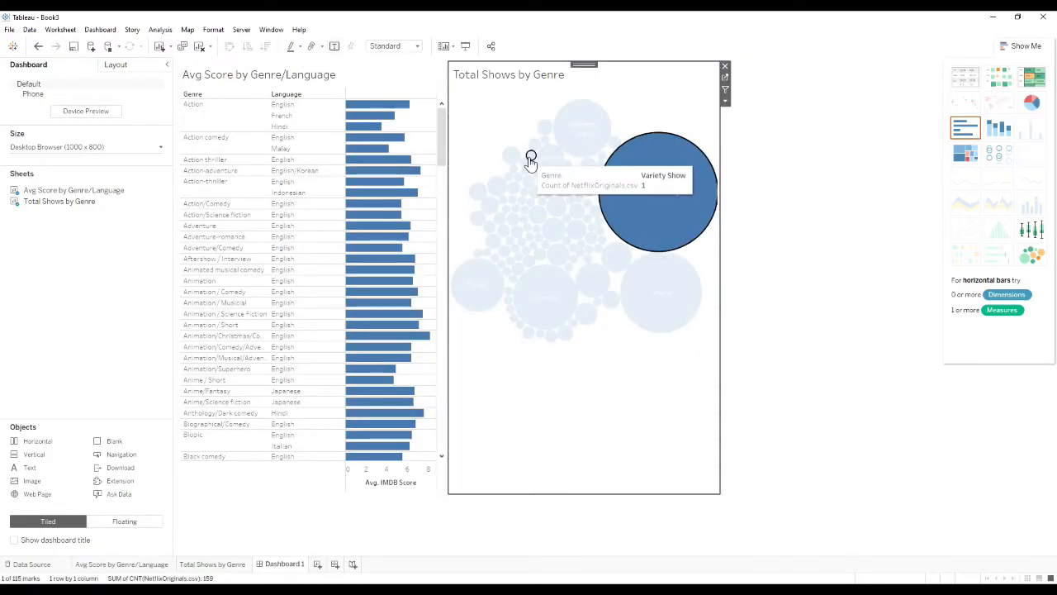
pyautogui.click(531, 156)
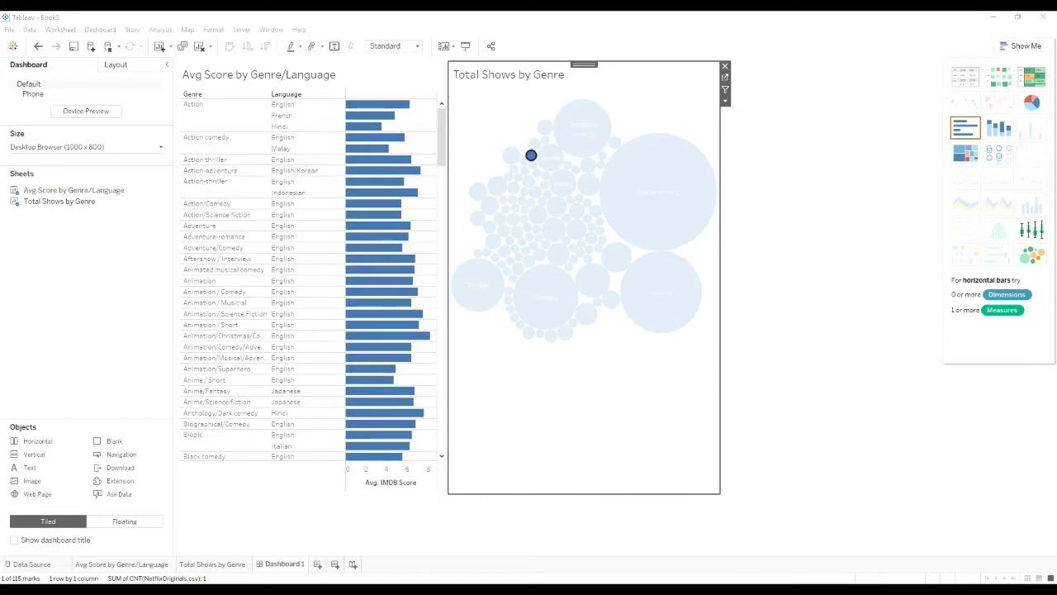
pyautogui.click(533, 389)
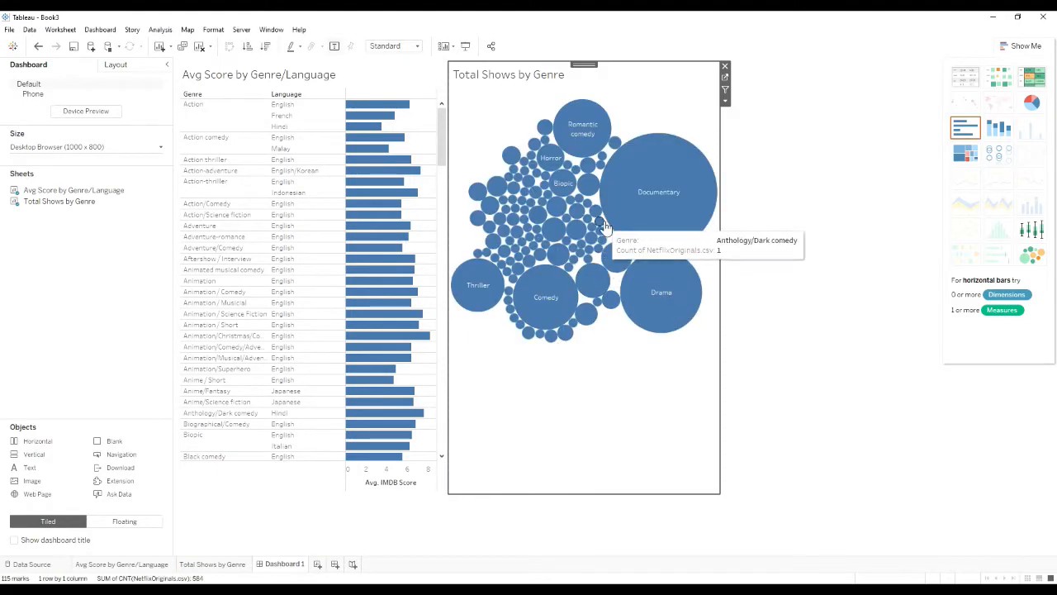
# - Select the Documentary bubble, examine the bars in Avg Score by Genre/Language, and clear the selection
pyautogui.click(626, 178)
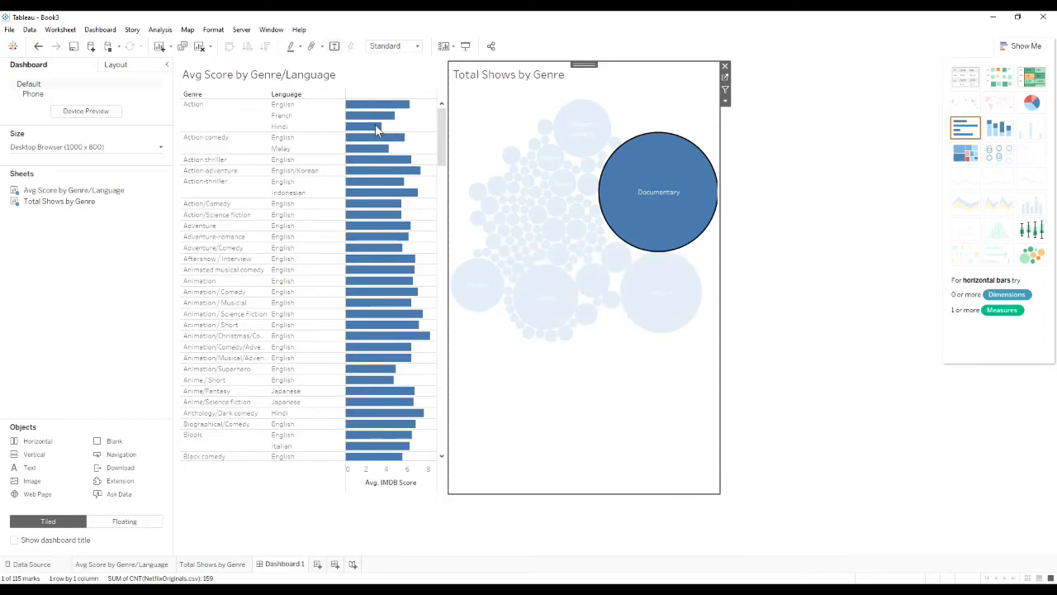
pyautogui.moveTo(354, 217)
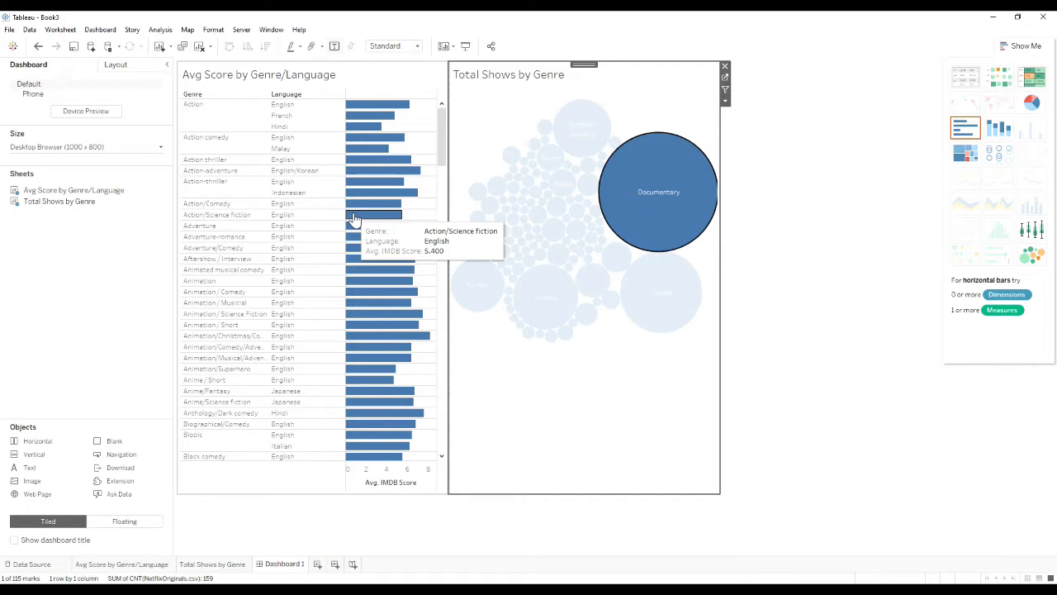
pyautogui.moveTo(385, 198)
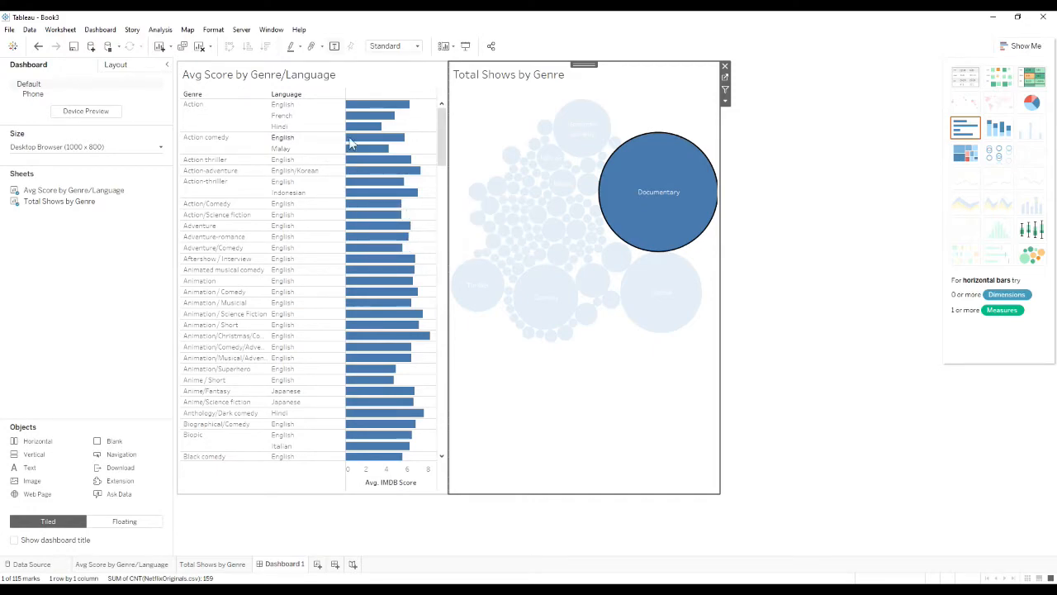
pyautogui.click(681, 421)
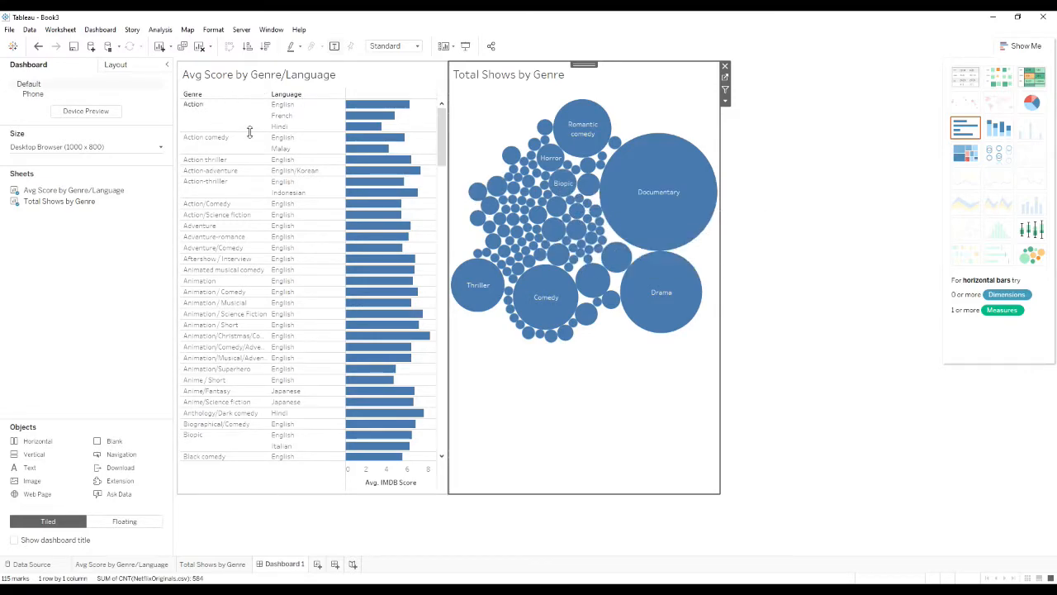
pyautogui.moveTo(363, 128)
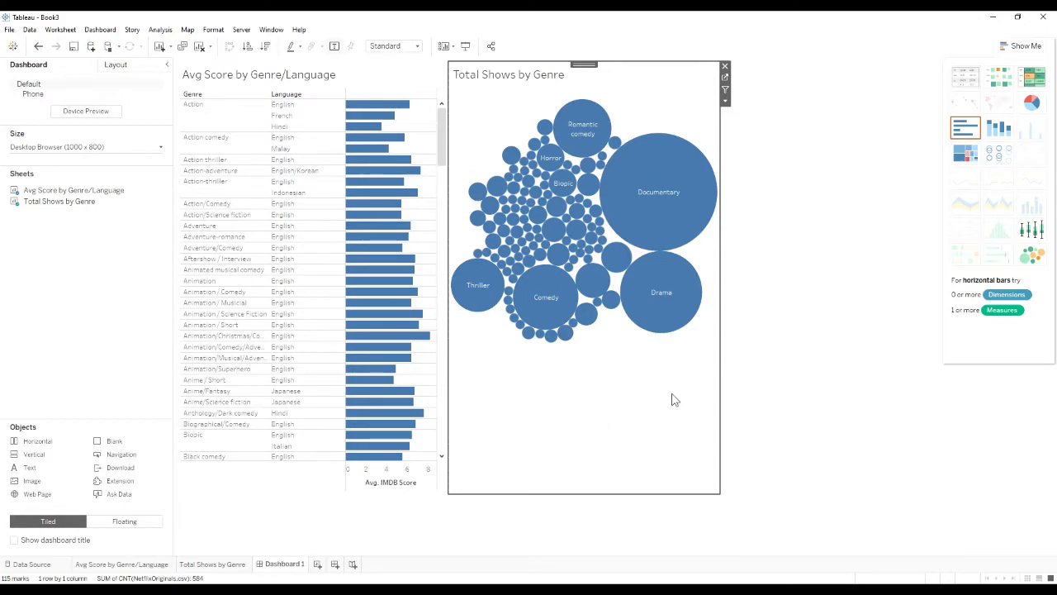
# - Add a filter action to the dashboard and name it "Genre Filter"
pyautogui.click(97, 32)
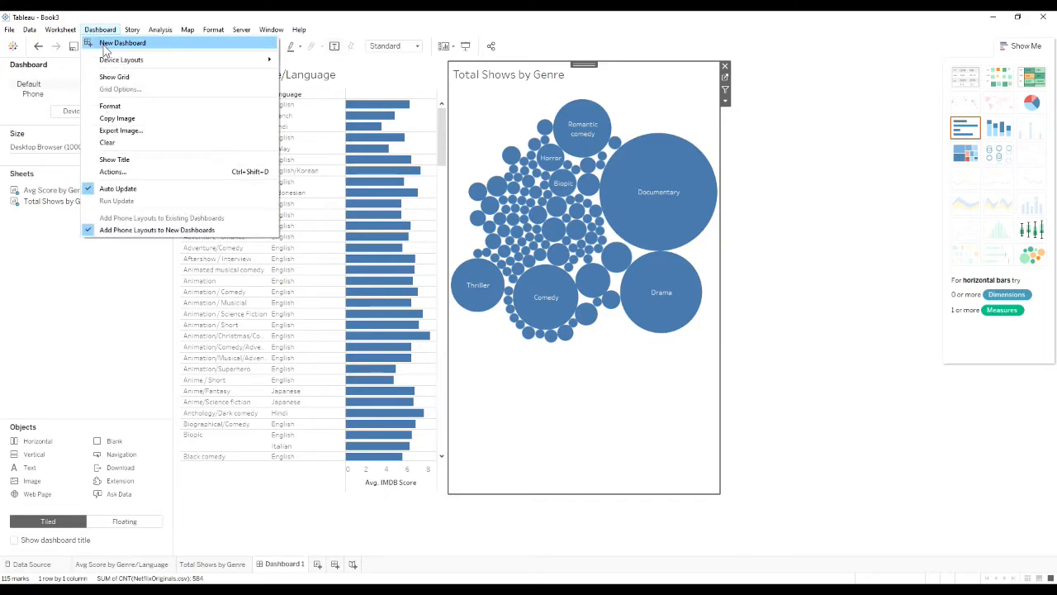
pyautogui.click(150, 175)
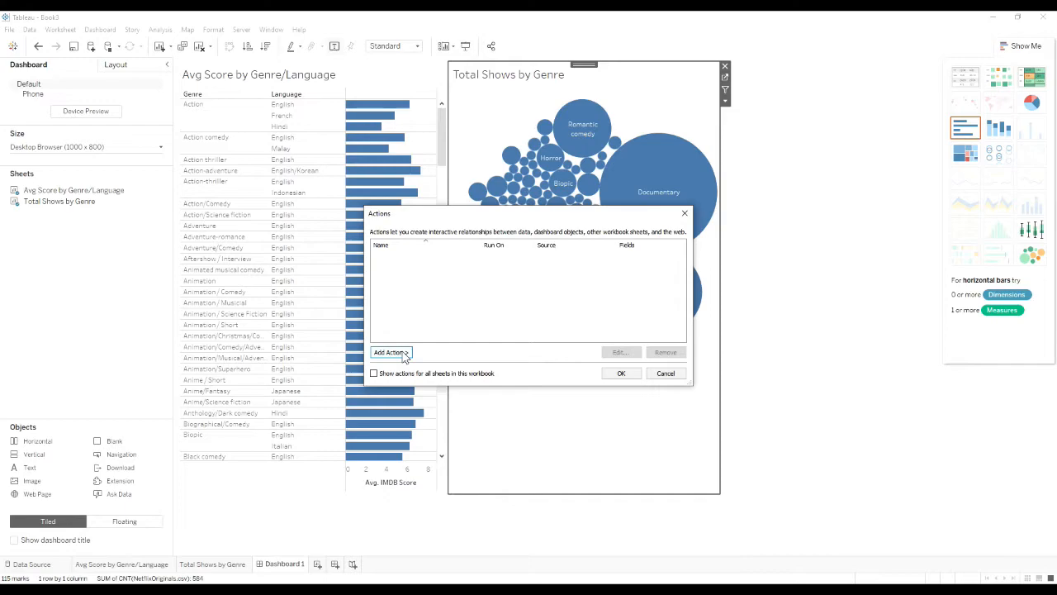
pyautogui.click(404, 355)
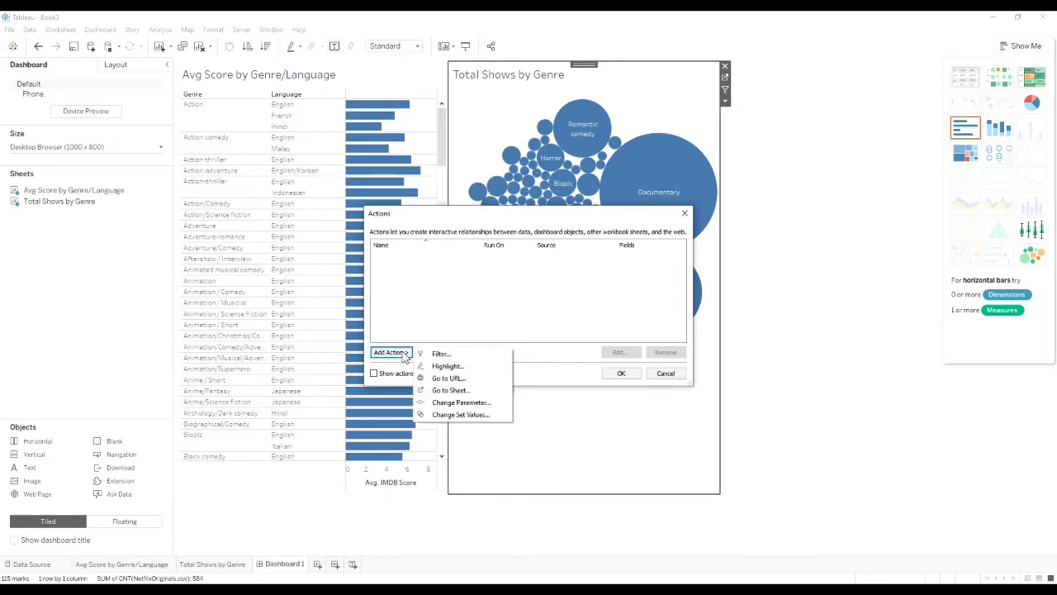
pyautogui.click(456, 356)
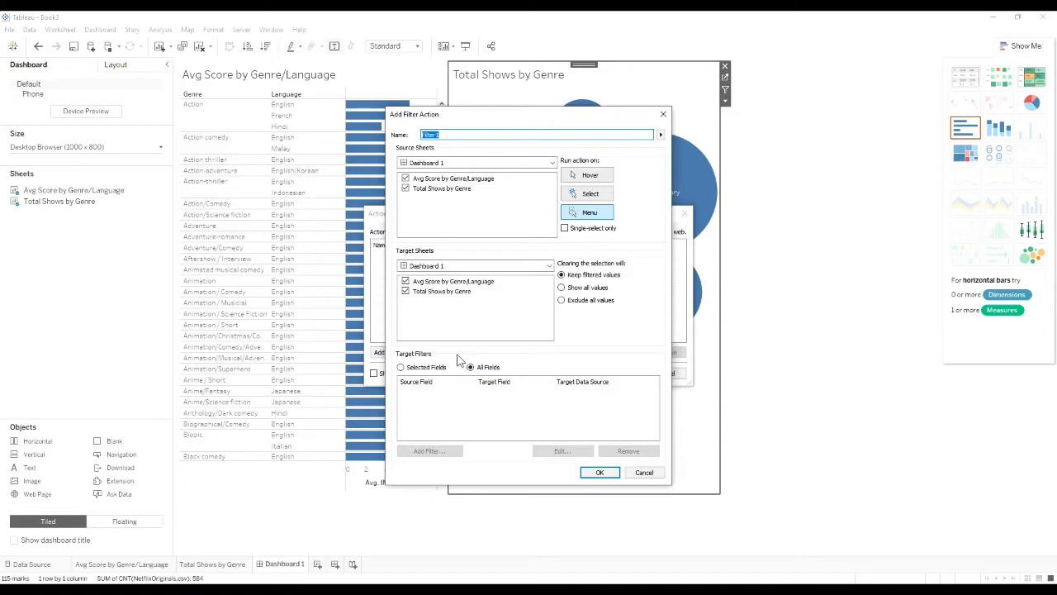
pyautogui.moveTo(457, 135); pyautogui.dragTo(388, 124)
pyautogui.press('BackSpace')
# - Set Total Shows by Genre as the filter's only source and Avg Score by Genre/Language as its target, showing all values when cleared, and save it
pyautogui.click(405, 179)
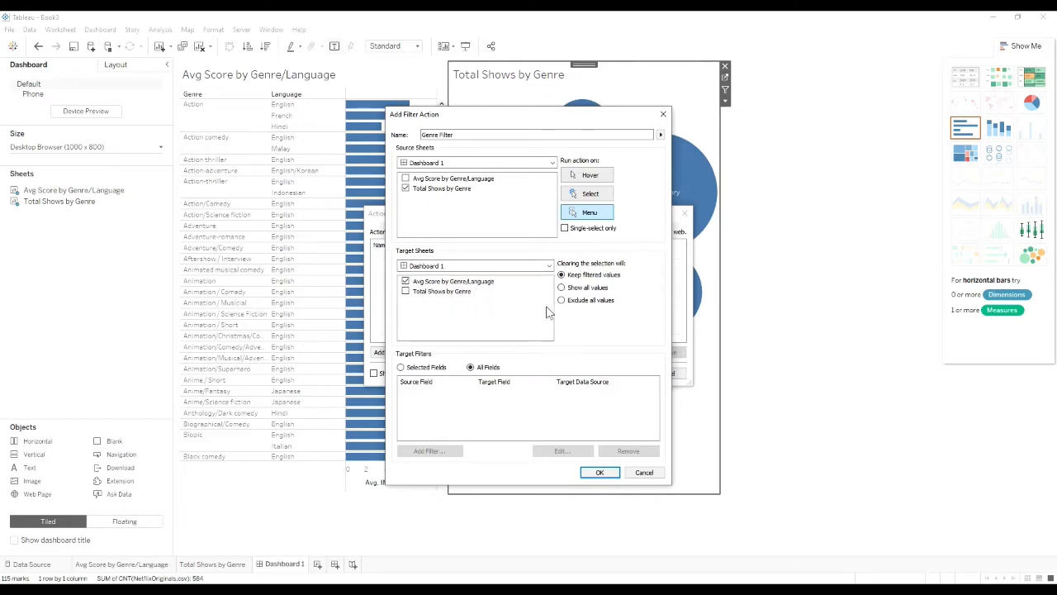
pyautogui.click(568, 288)
pyautogui.click(600, 472)
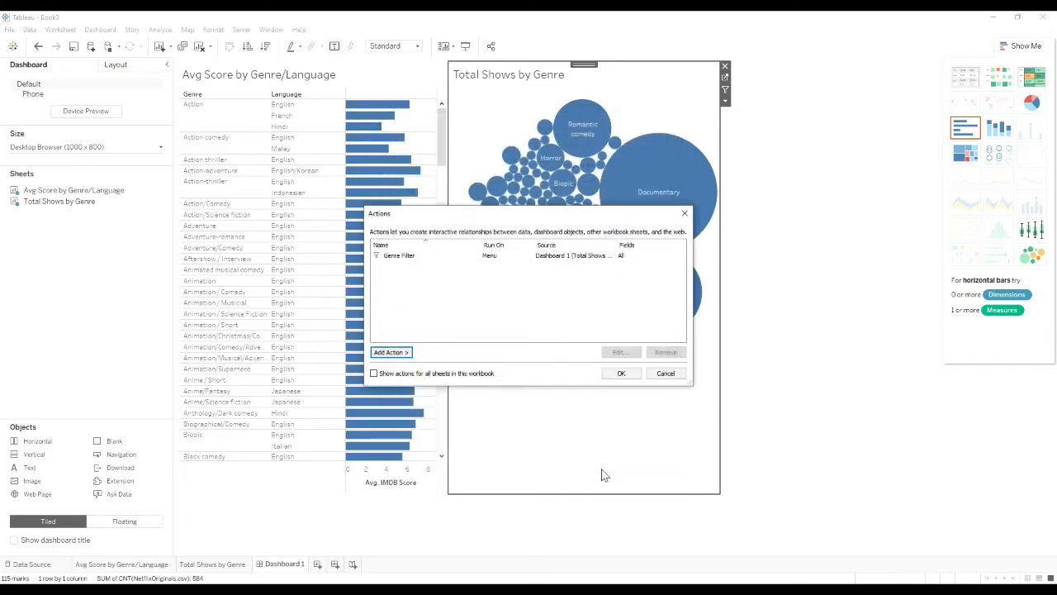
pyautogui.click(622, 374)
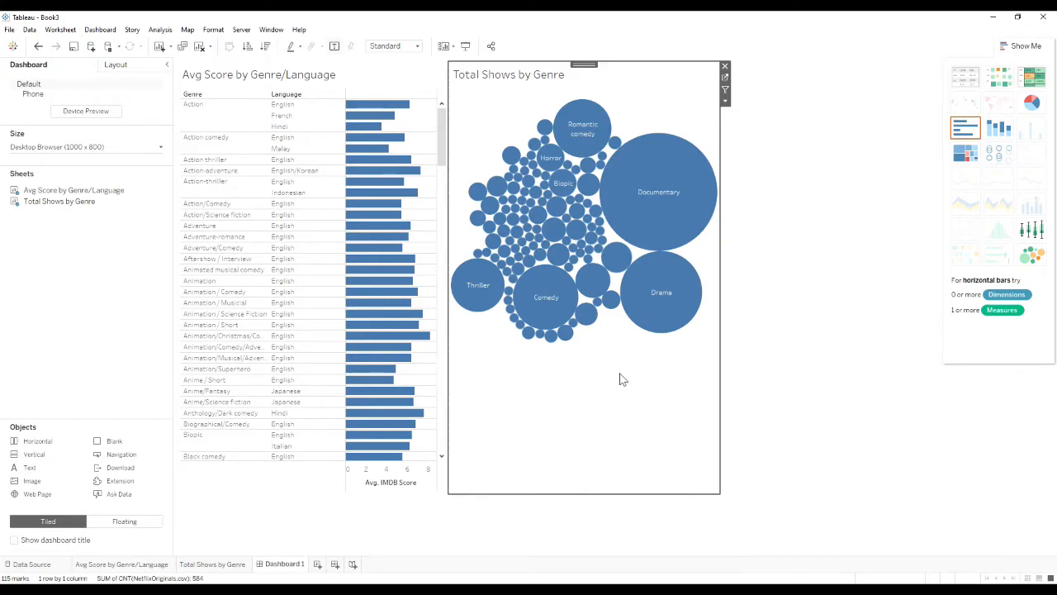
# - Test the Genre Filter action on the Thriller bubble, clear the selection, and run the filter on the Comedy bubble
pyautogui.moveTo(477, 289)
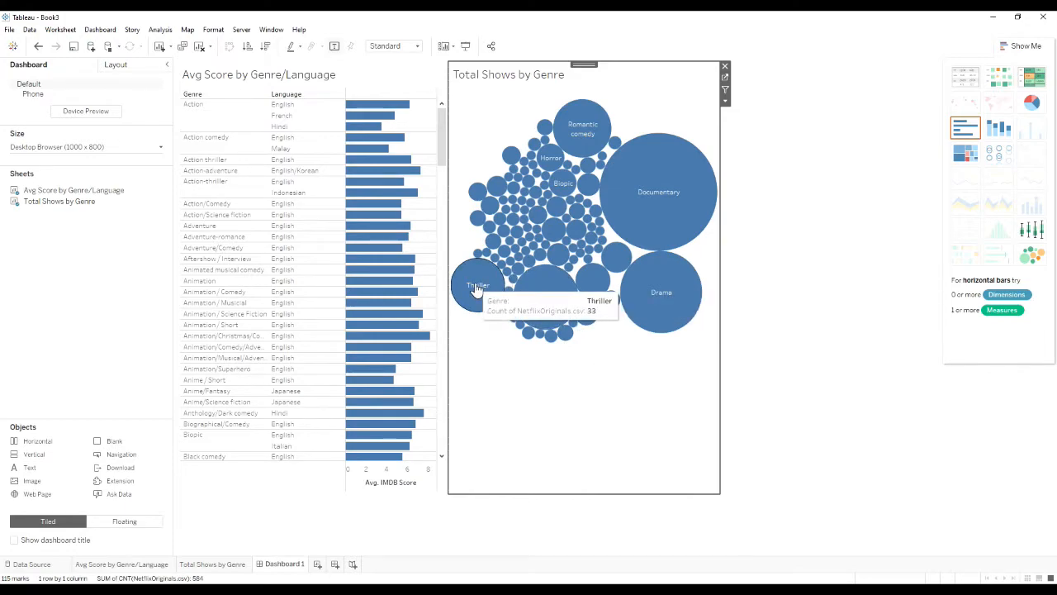
pyautogui.click(475, 287)
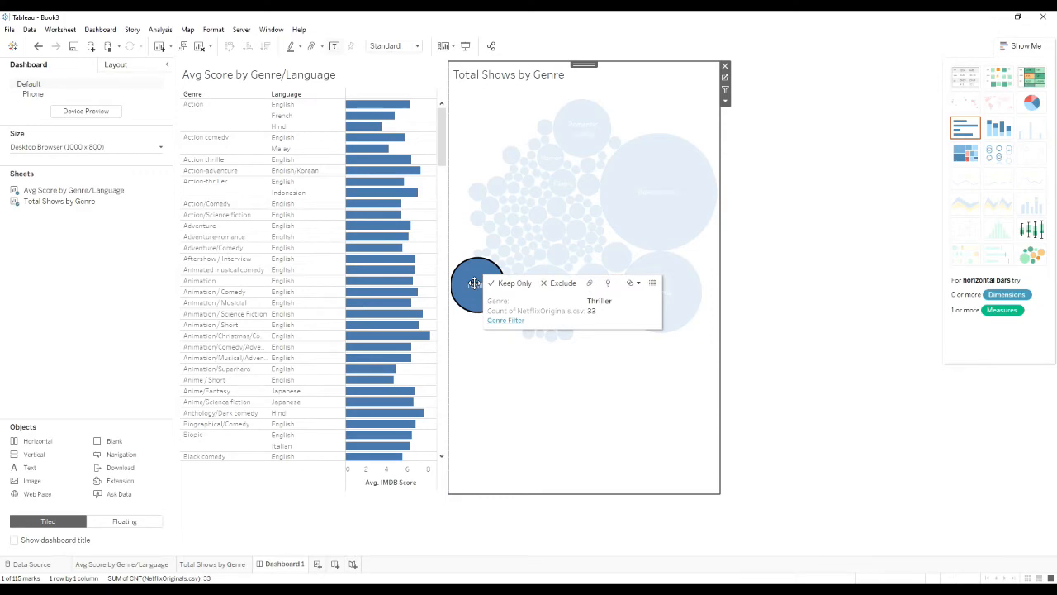
pyautogui.moveTo(461, 270)
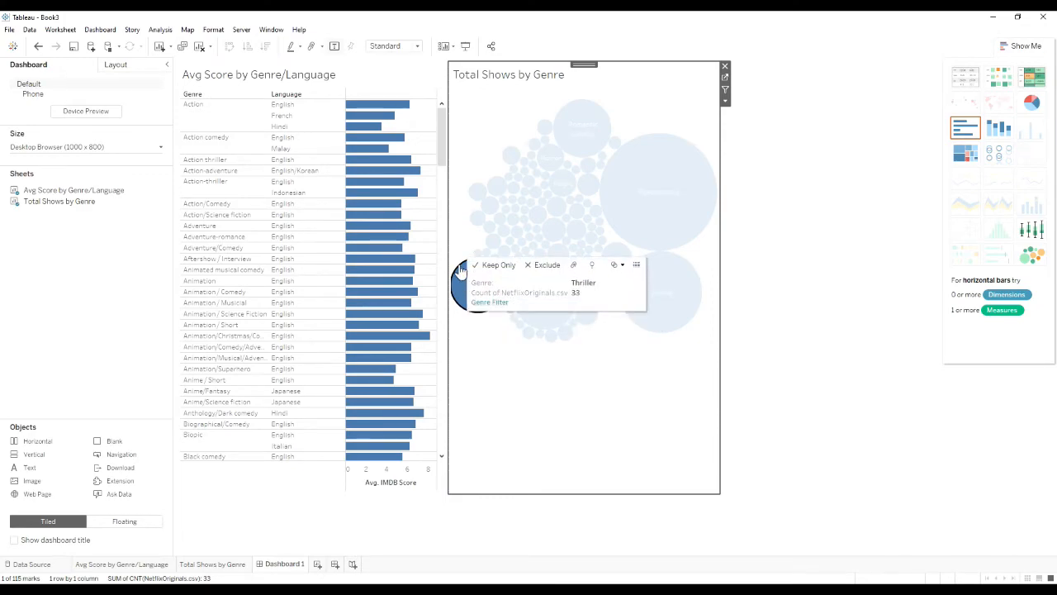
pyautogui.click(498, 304)
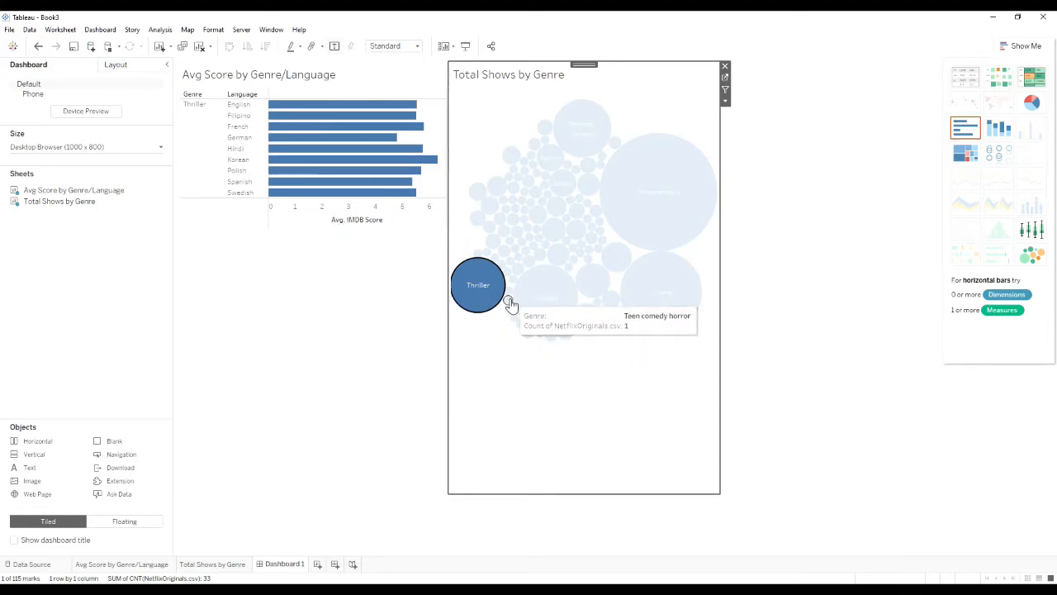
pyautogui.click(547, 377)
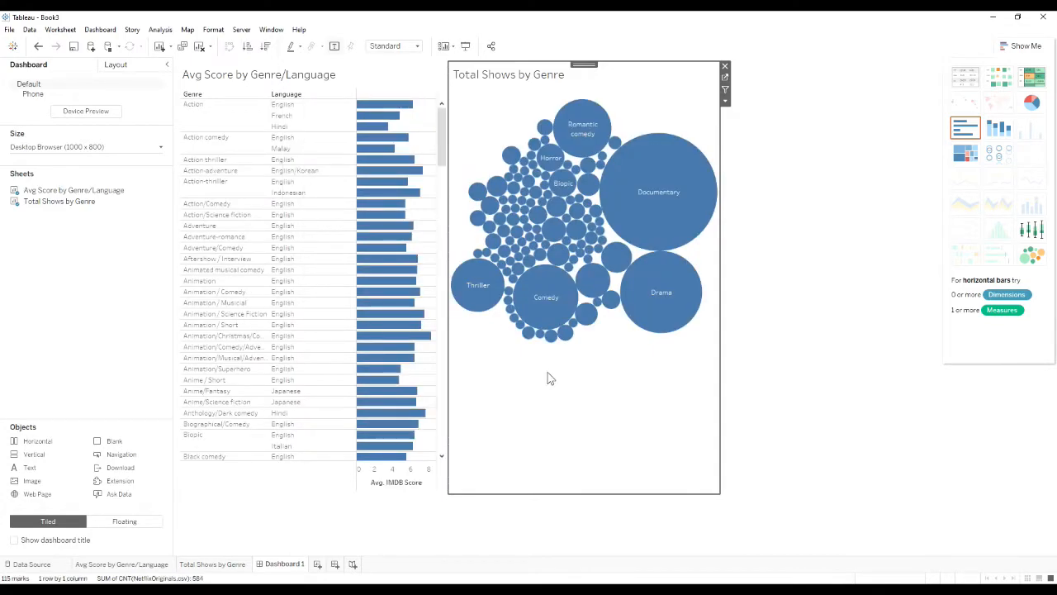
pyautogui.click(541, 298)
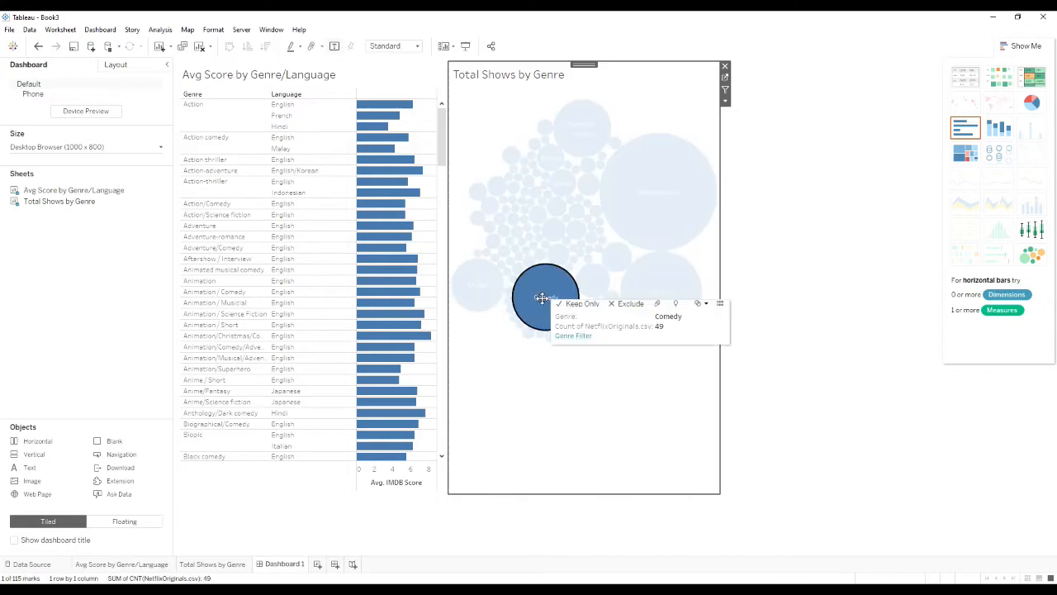
pyautogui.click(582, 341)
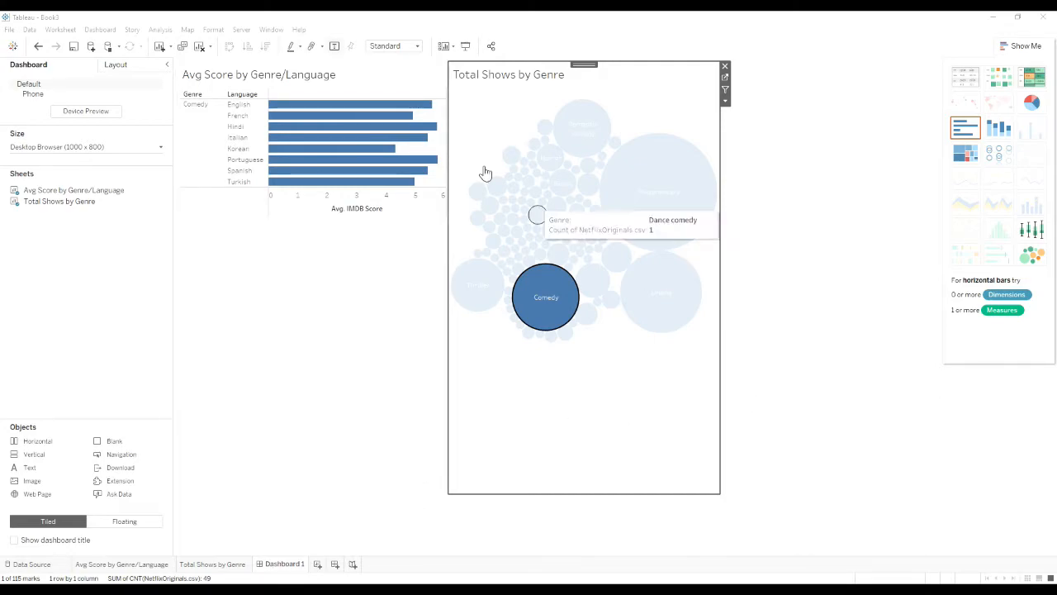
# - Add a Go to URL action to the dashboard and name it "Wikipedia Entry for <Genre>", inserting the Genre field for the placeholder
pyautogui.click(111, 30)
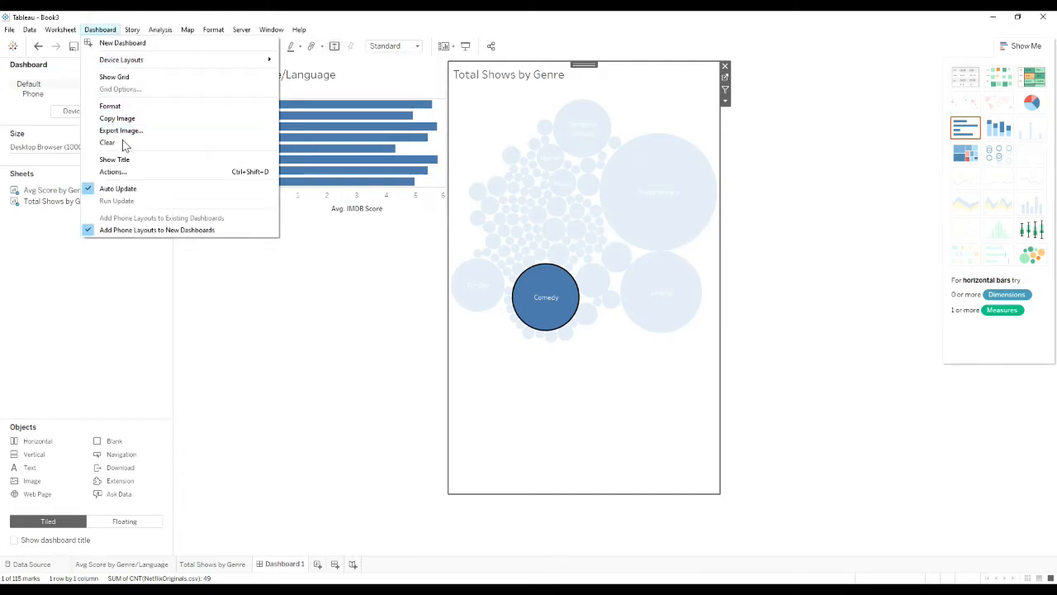
pyautogui.click(112, 172)
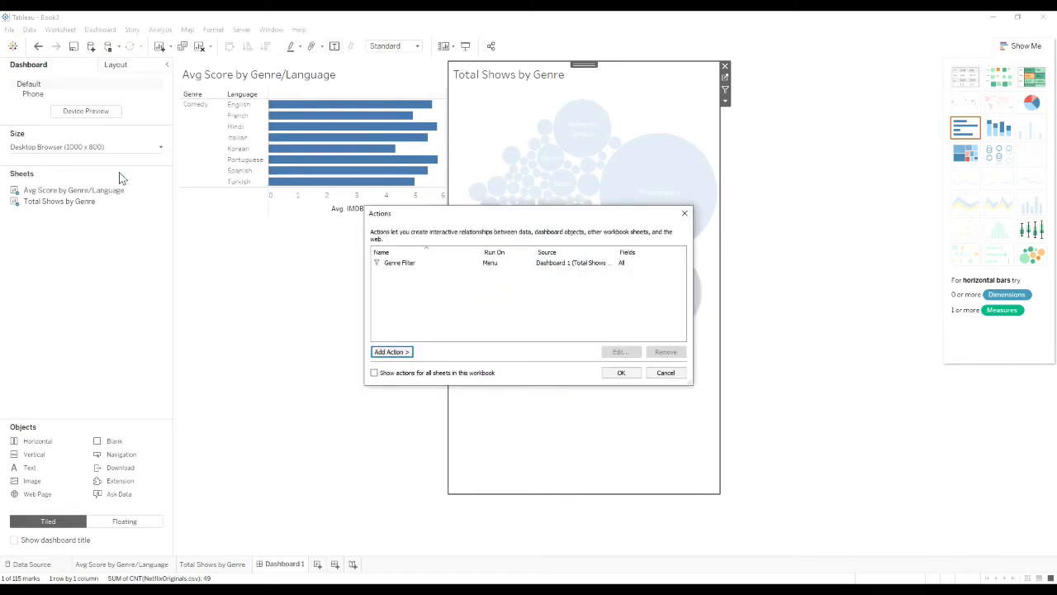
pyautogui.click(391, 352)
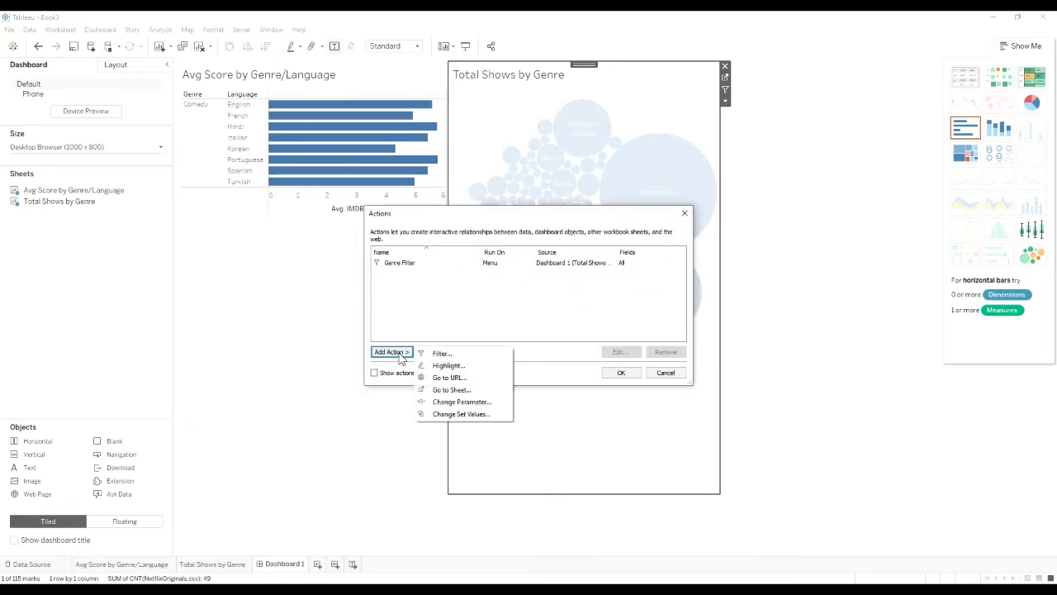
pyautogui.click(476, 379)
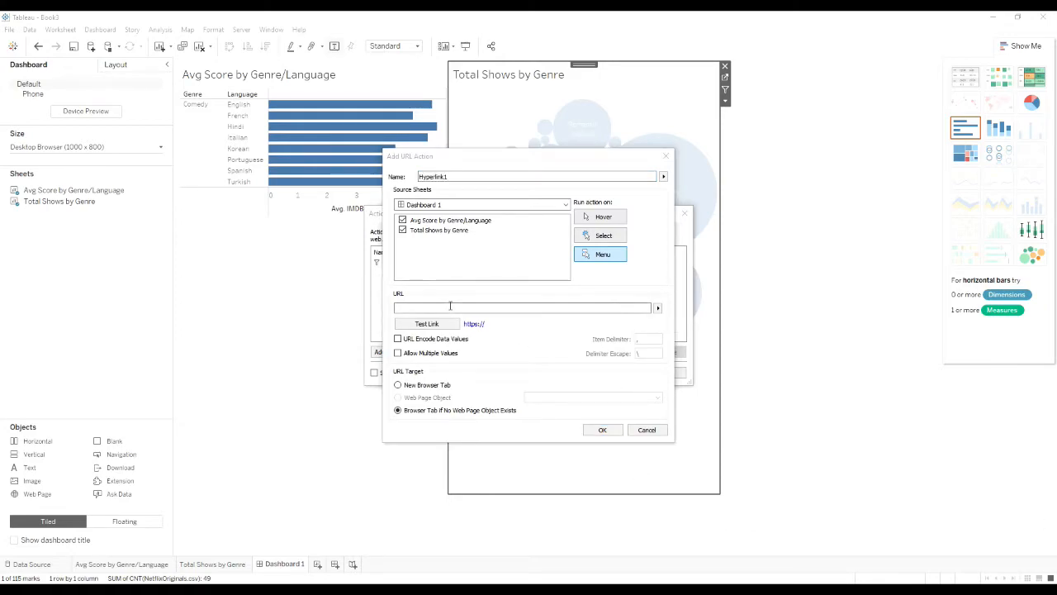
pyautogui.click(478, 176)
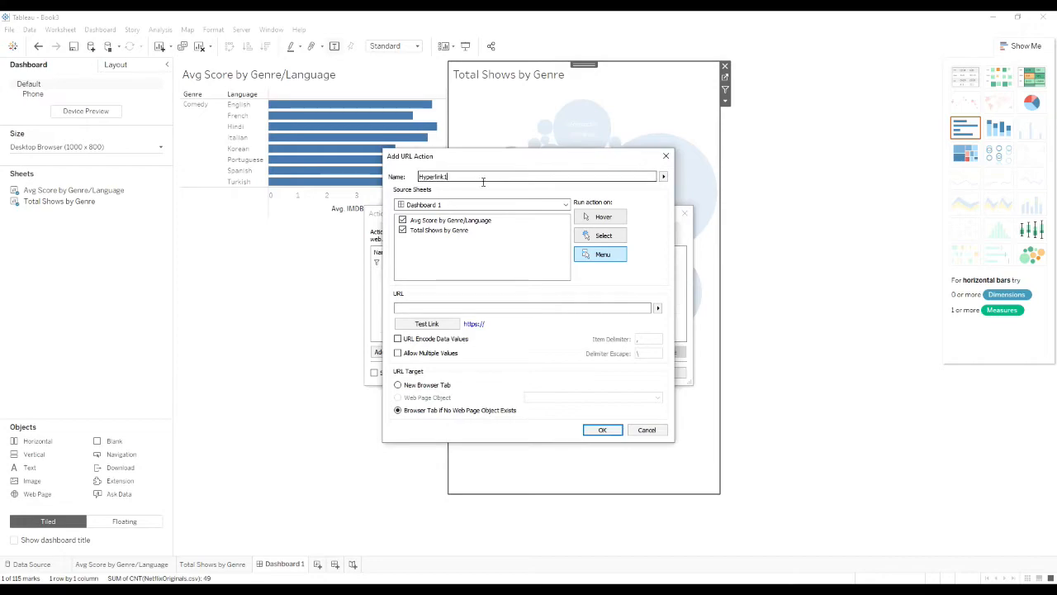
pyautogui.hotkey('ctrl', 'a')
pyautogui.write('W')
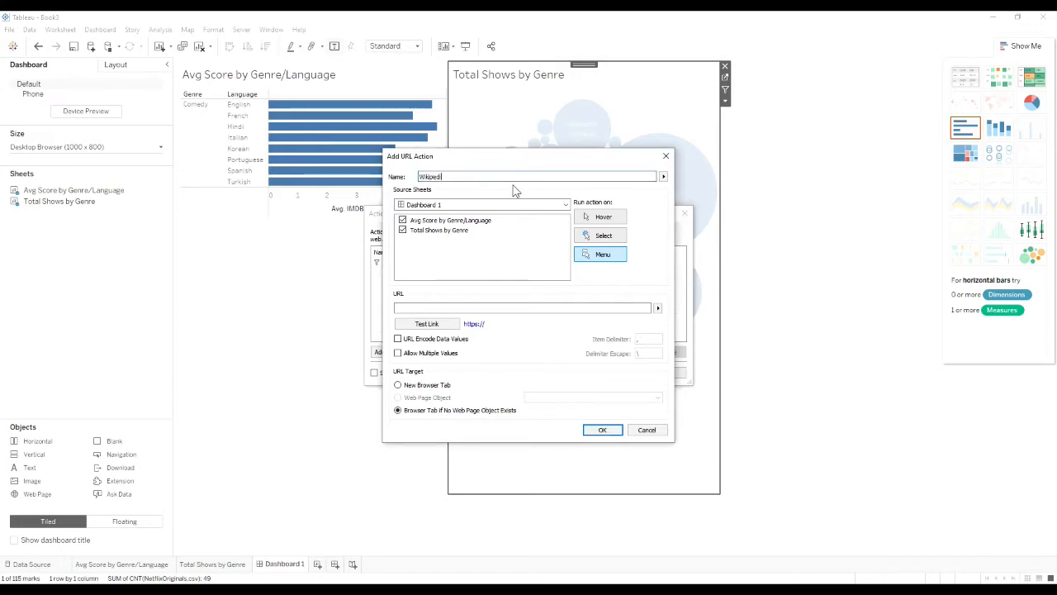
pyautogui.write('ikipedia Entry for')
pyautogui.click(663, 177)
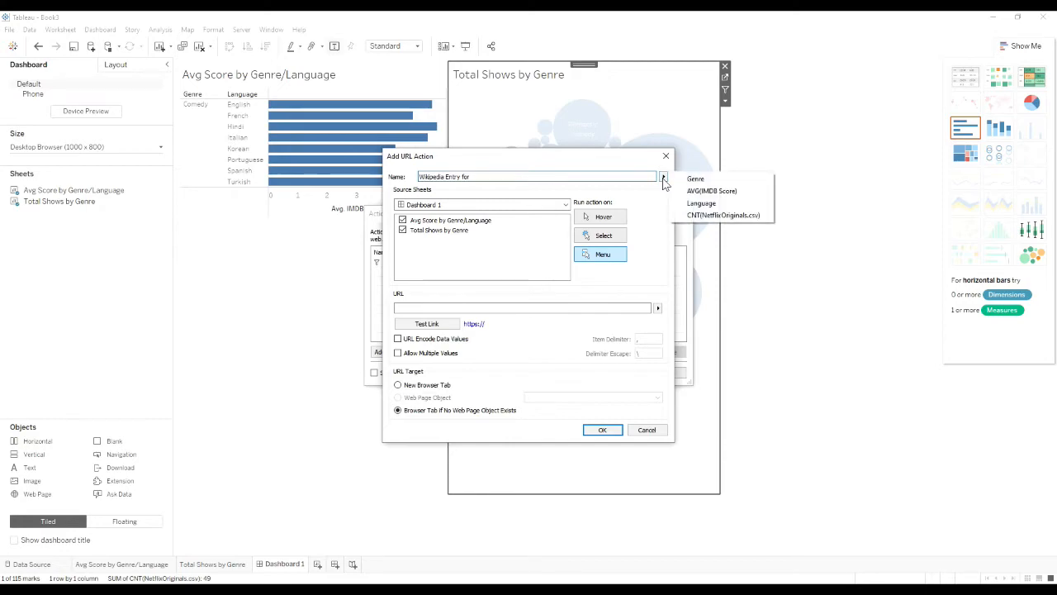
pyautogui.click(729, 180)
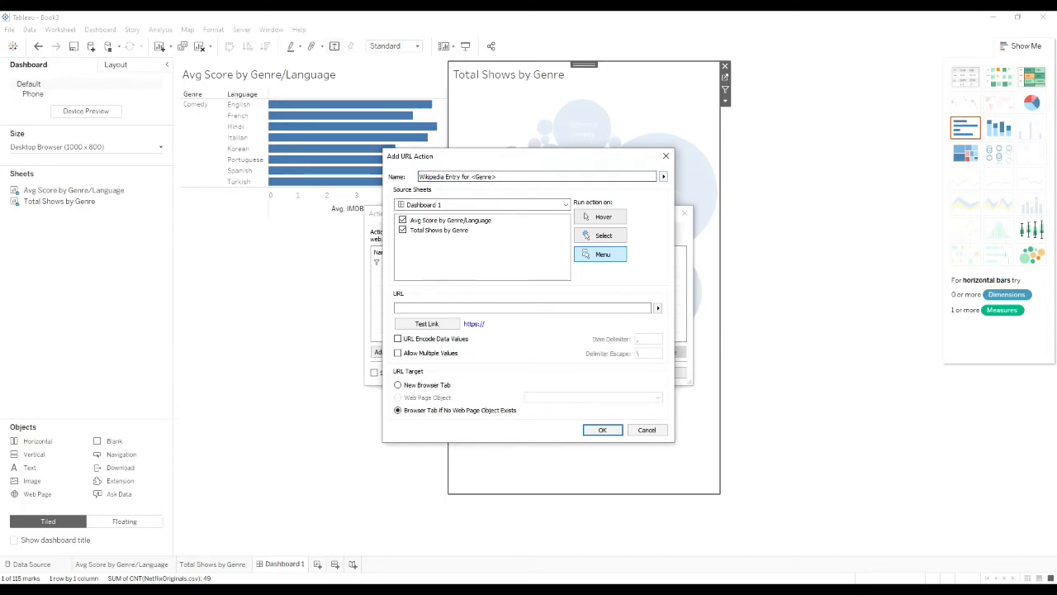
# - Make Total Shows by Genre the URL action's only source sheet and keep the action running on Menu
pyautogui.hotkey('alt', 'Tab')
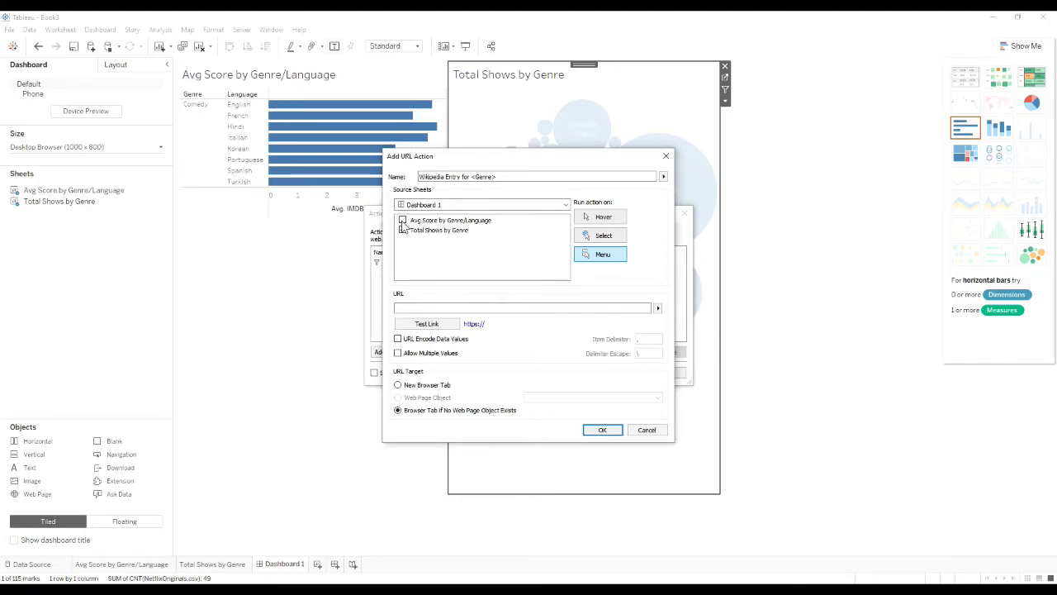
pyautogui.click(402, 221)
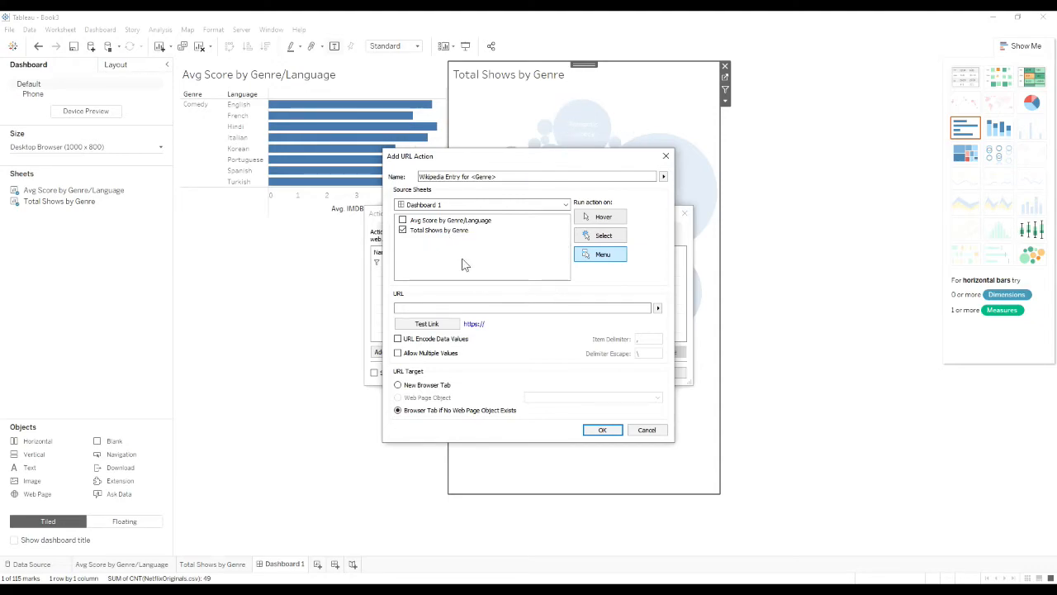
pyautogui.click(603, 236)
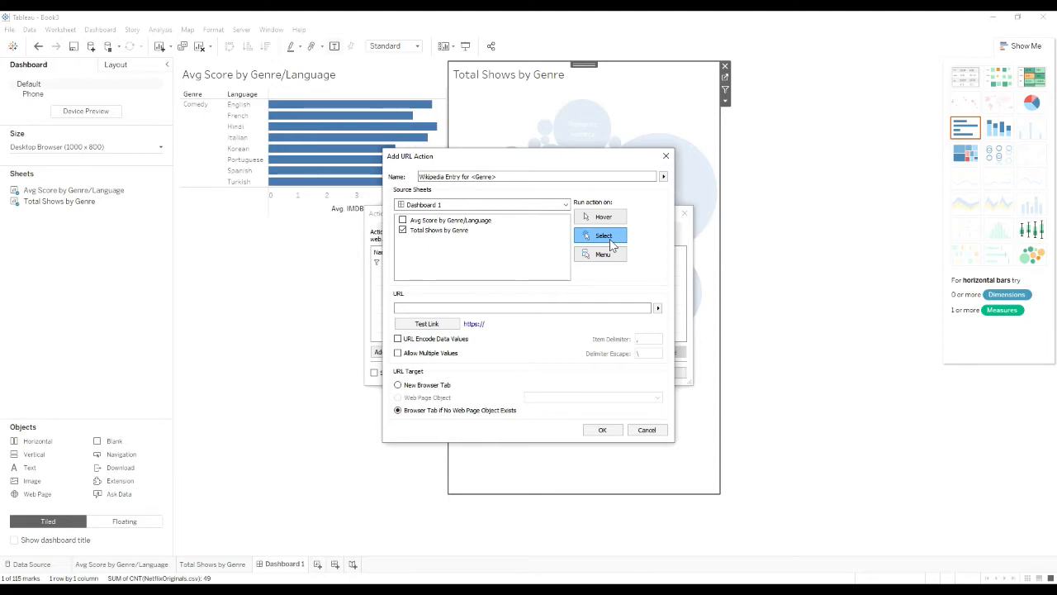
pyautogui.click(618, 257)
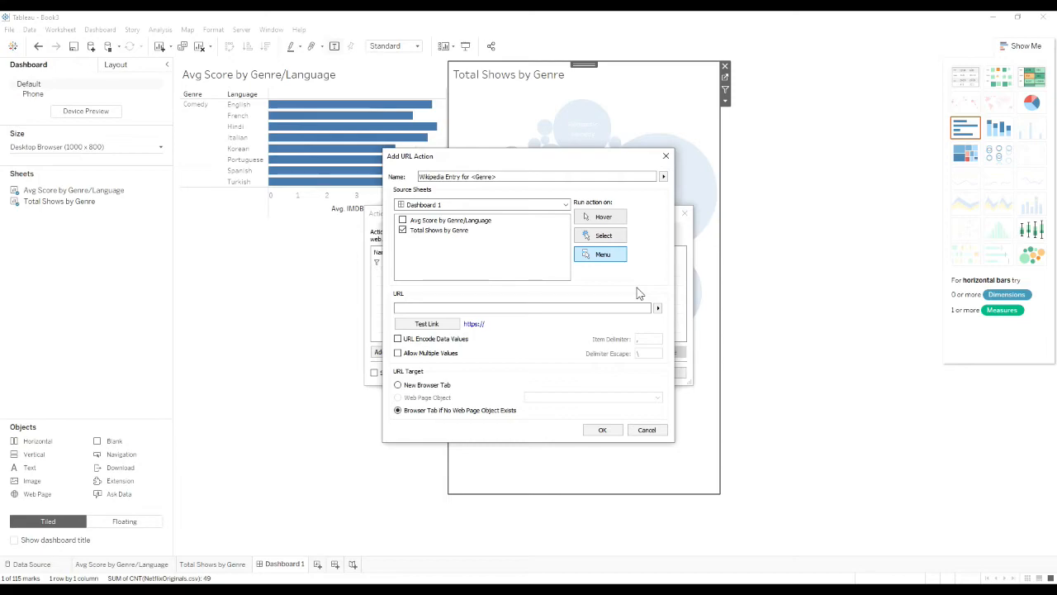
pyautogui.hotkey('alt', 'Tab')
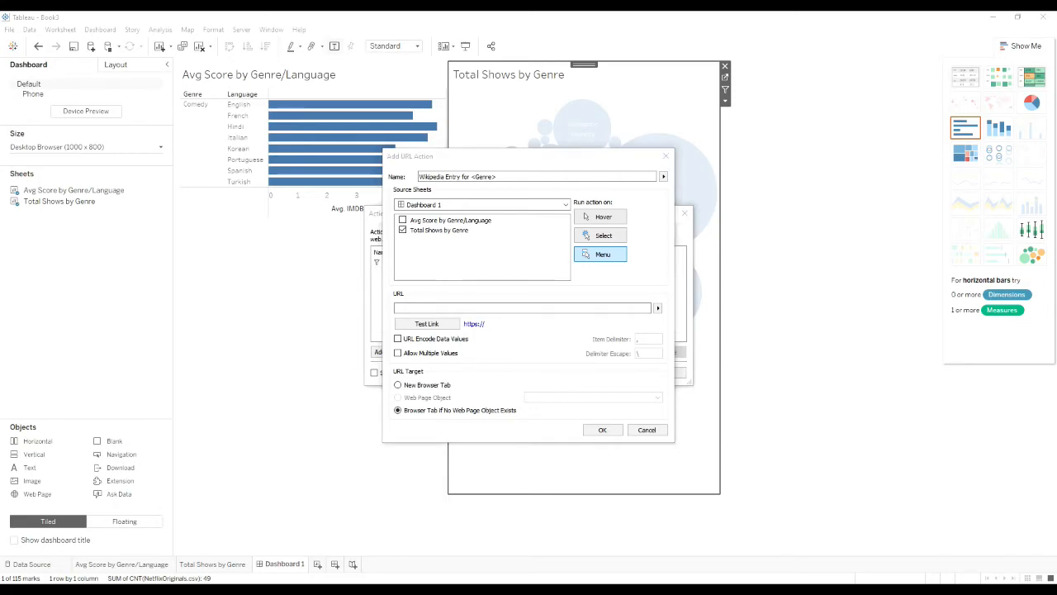
pyautogui.click(420, 307)
pyautogui.click(420, 306)
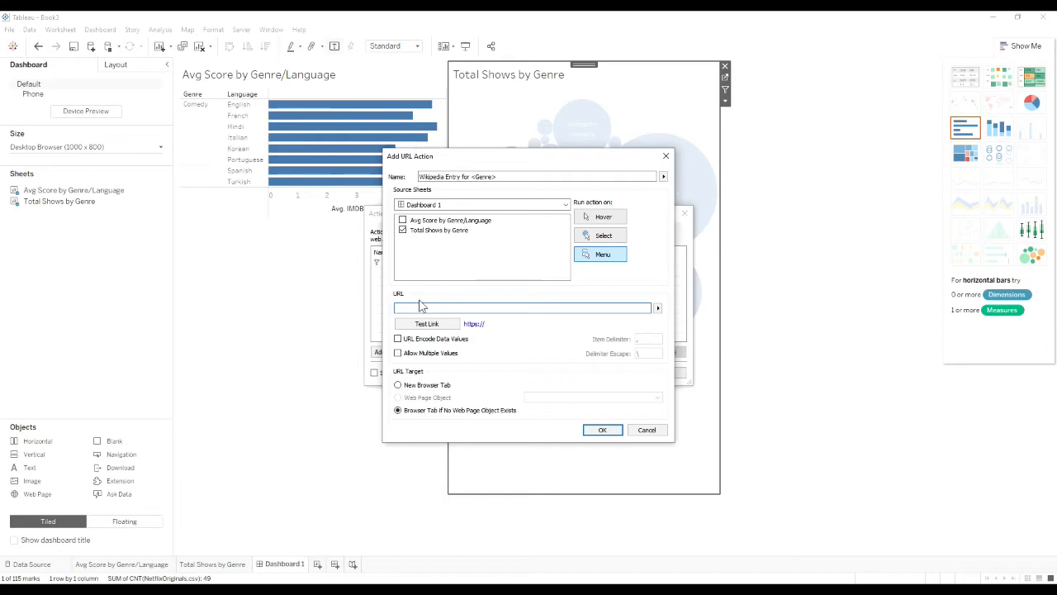
pyautogui.click(657, 308)
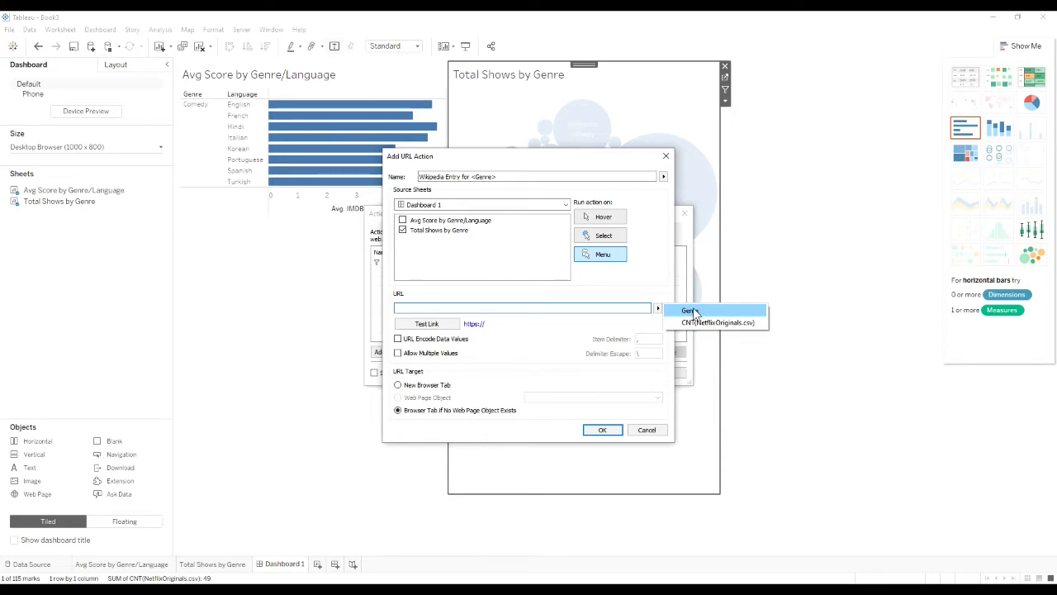
pyautogui.click(625, 307)
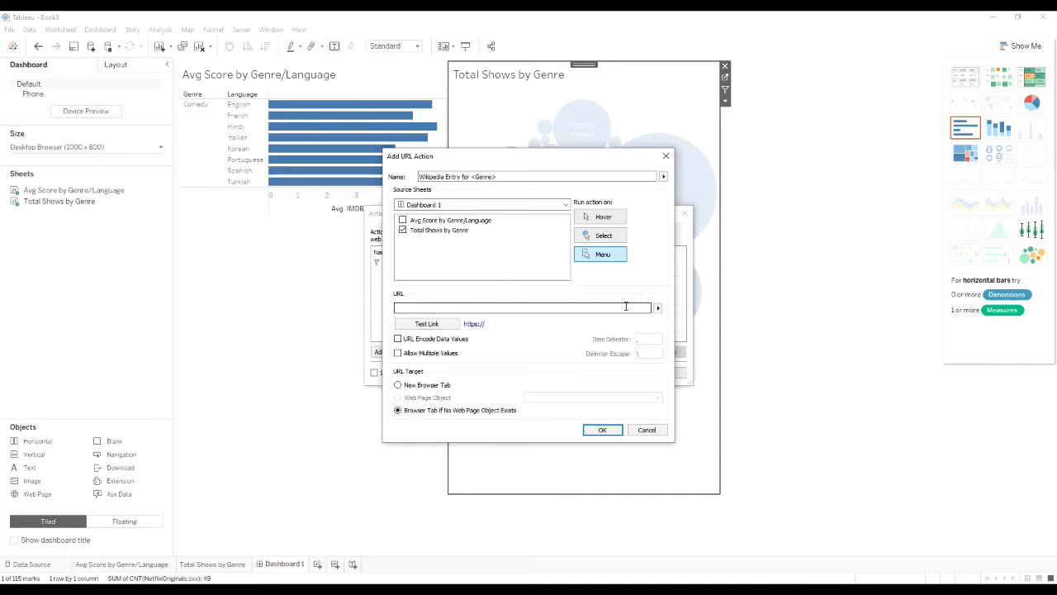
pyautogui.hotkey('alt', 'Tab')
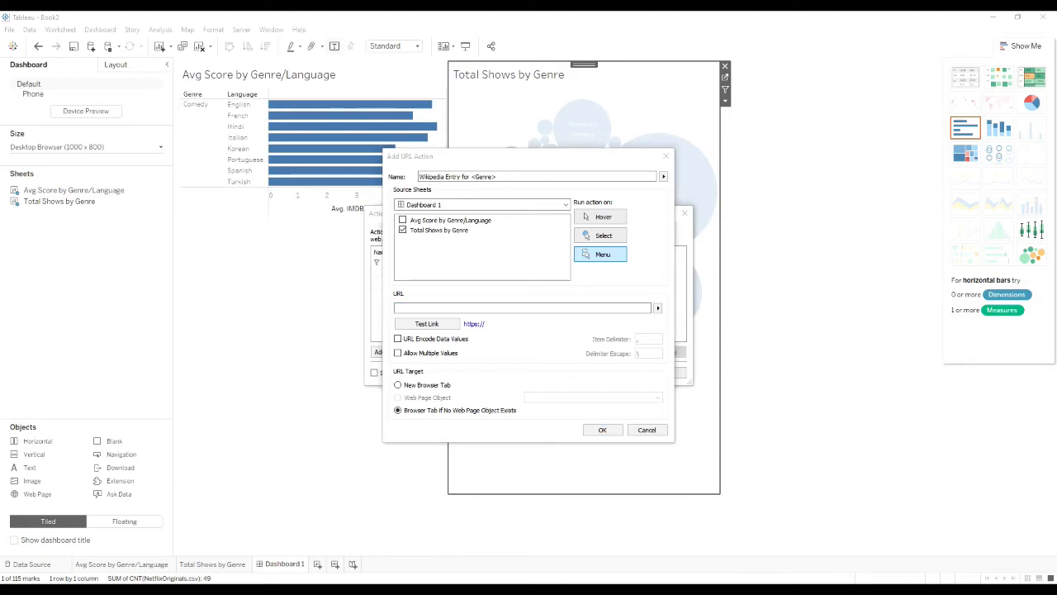
pyautogui.click(417, 308)
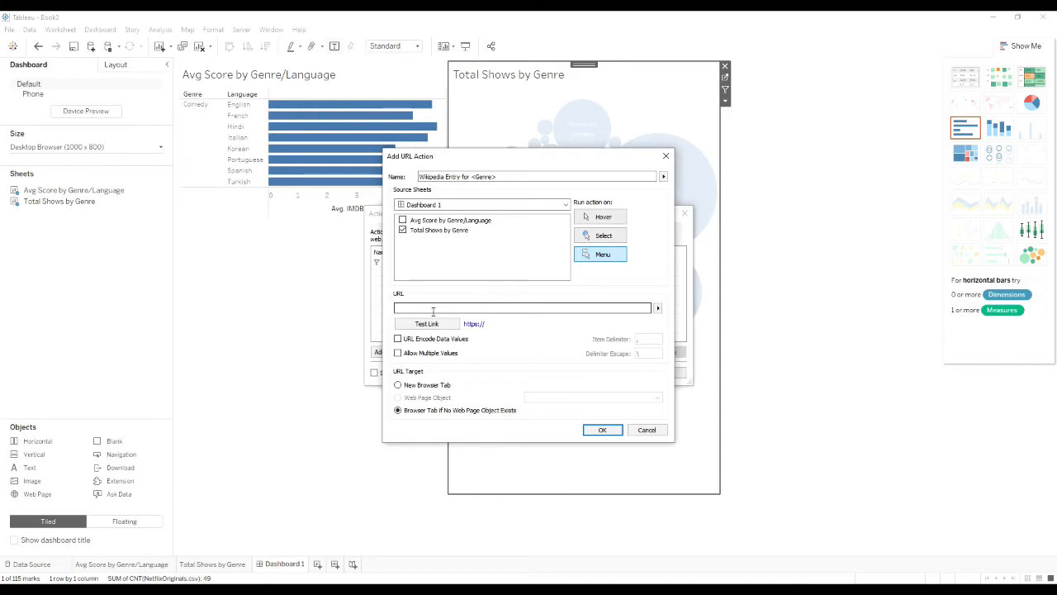
pyautogui.write('https://en.wikipedia.org/wiki/')
pyautogui.click(658, 309)
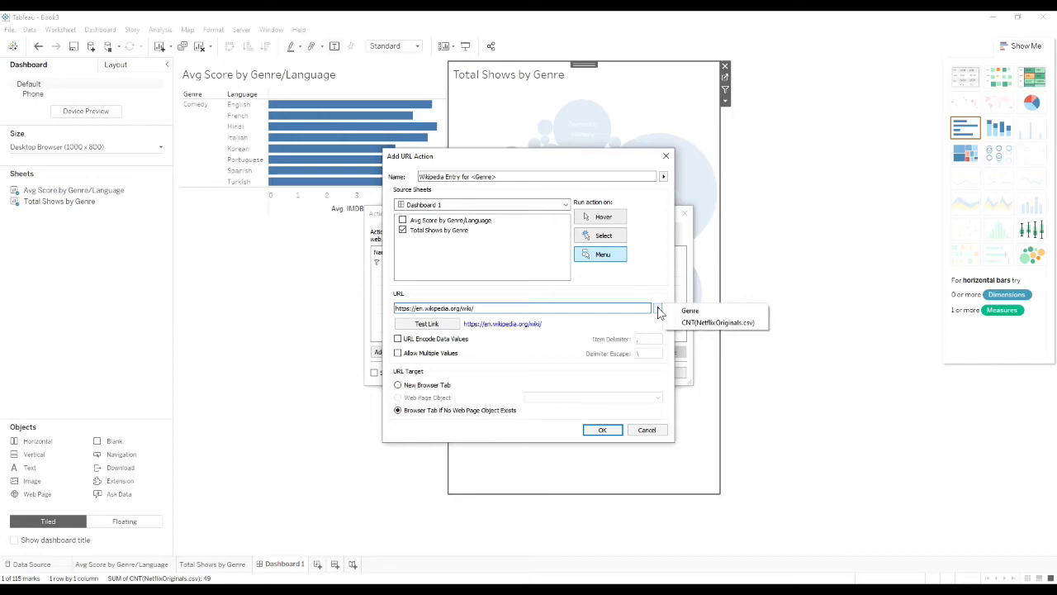
pyautogui.click(502, 307)
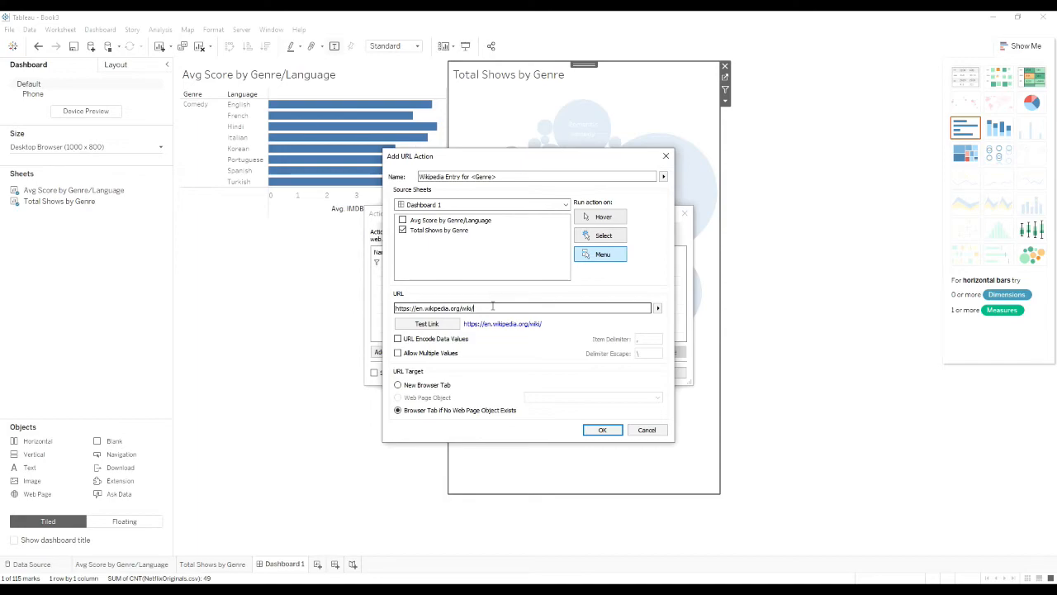
pyautogui.click(658, 308)
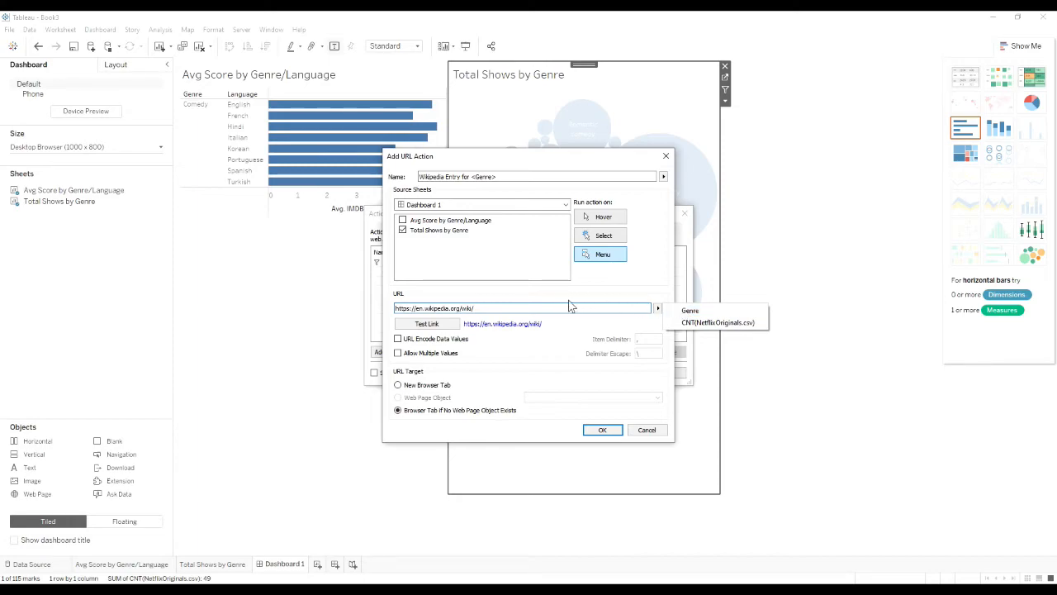
pyautogui.click(696, 313)
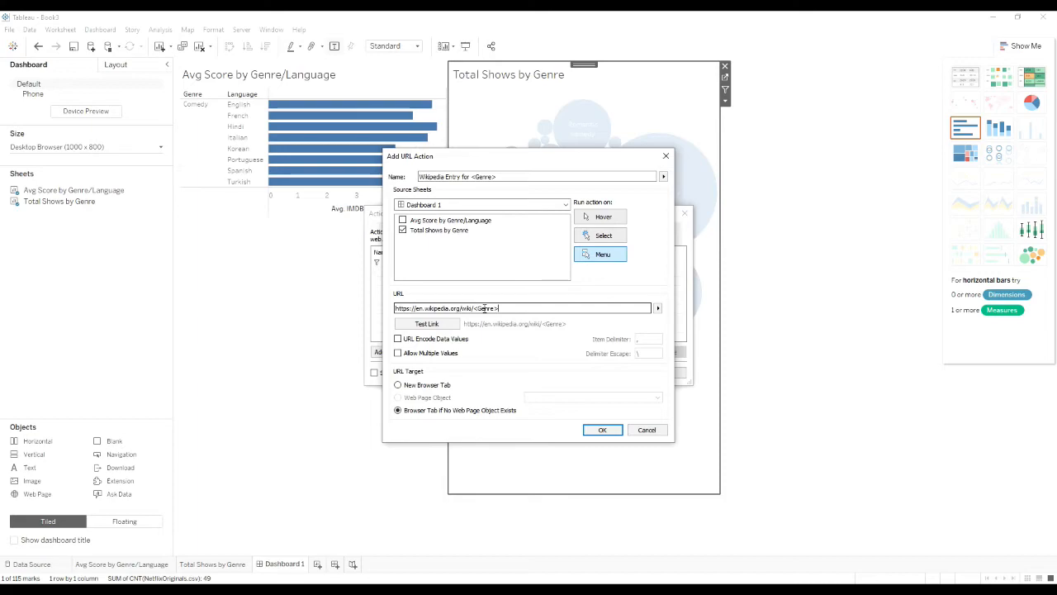
# - Test the Wikipedia link, then save the URL action and the dashboard's action list
pyautogui.click(427, 324)
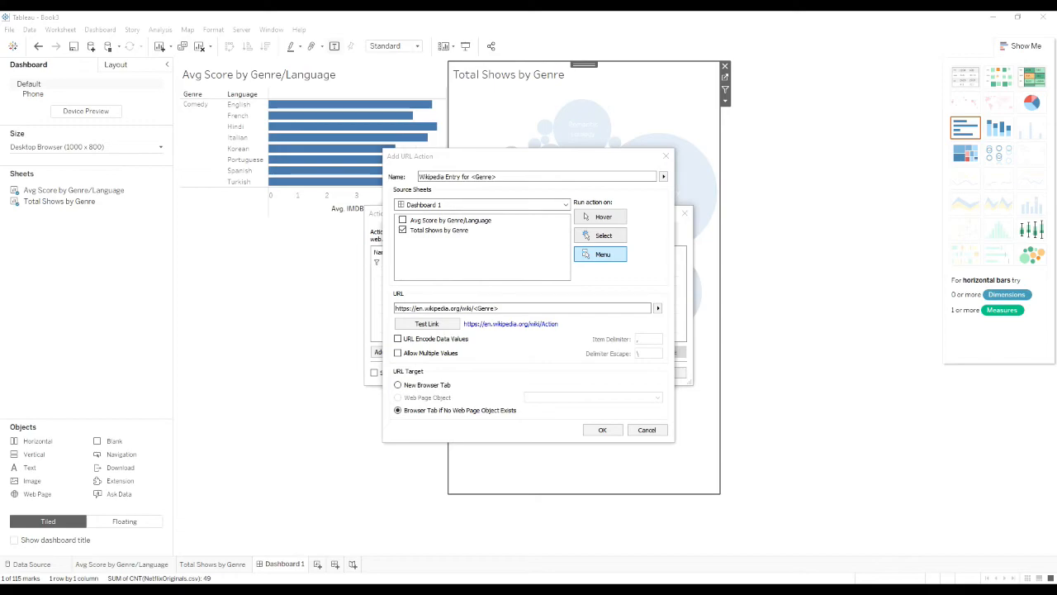
pyautogui.hotkey('alt', 'Tab')
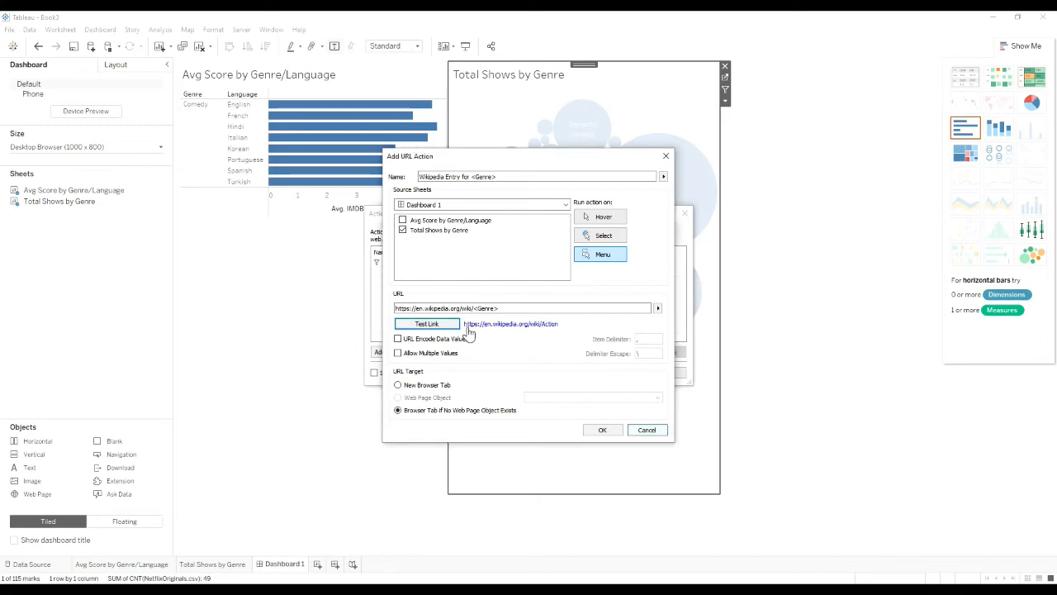
pyautogui.click(502, 312)
pyautogui.click(604, 431)
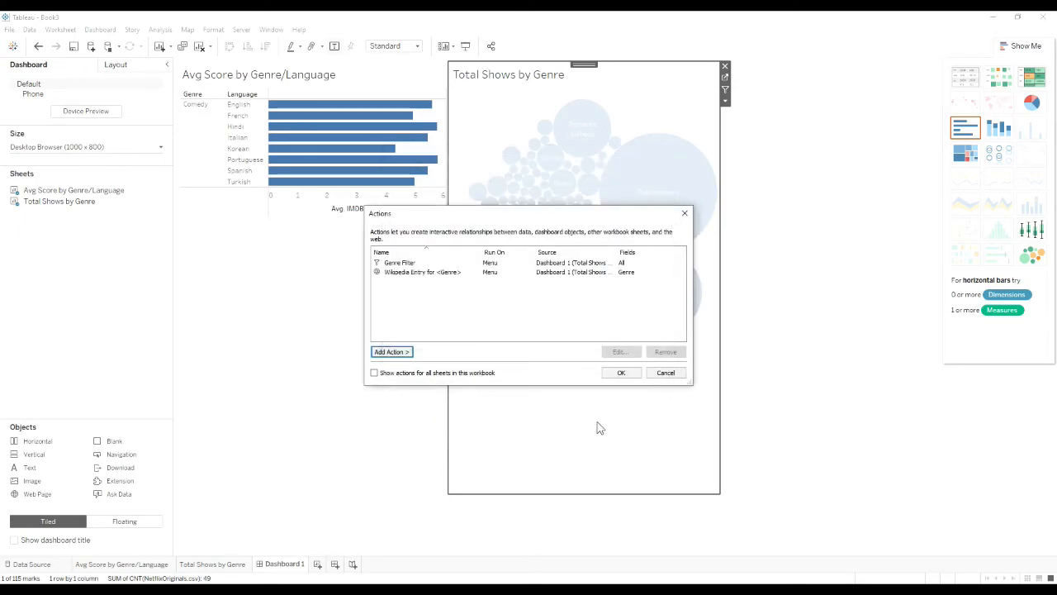
pyautogui.click(621, 374)
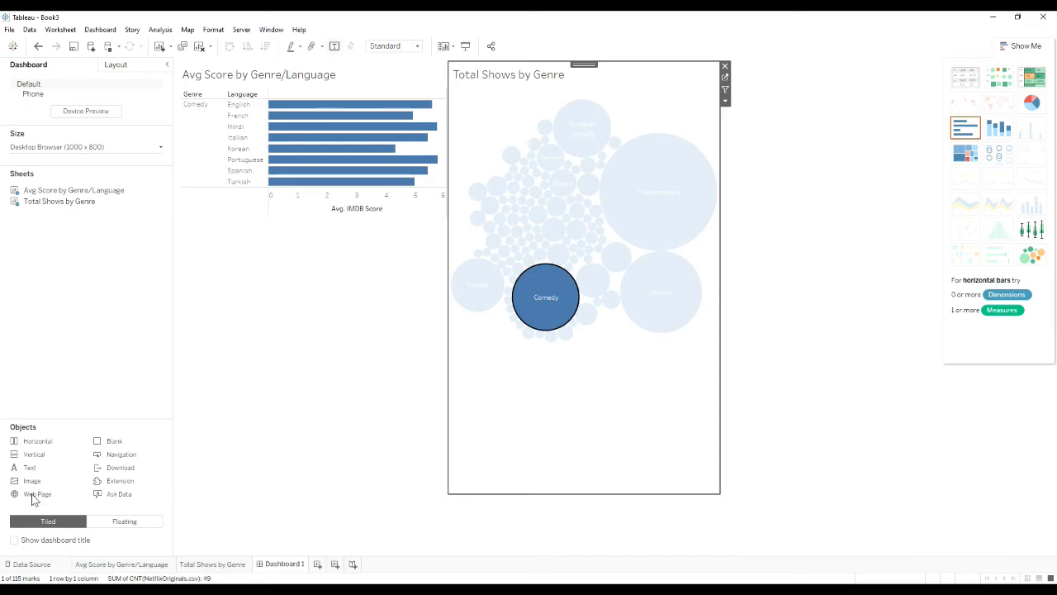
# - Add a web page object with a blank URL to the dashboard below the Avg Score by Genre/Language chart
pyautogui.moveTo(33, 498); pyautogui.dragTo(366, 406)
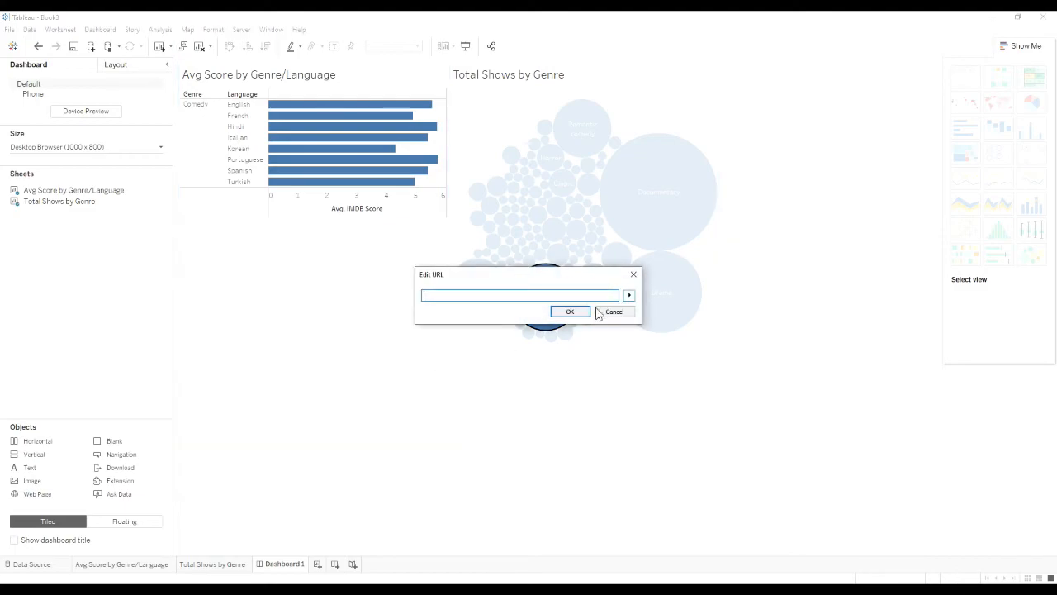
pyautogui.click(569, 312)
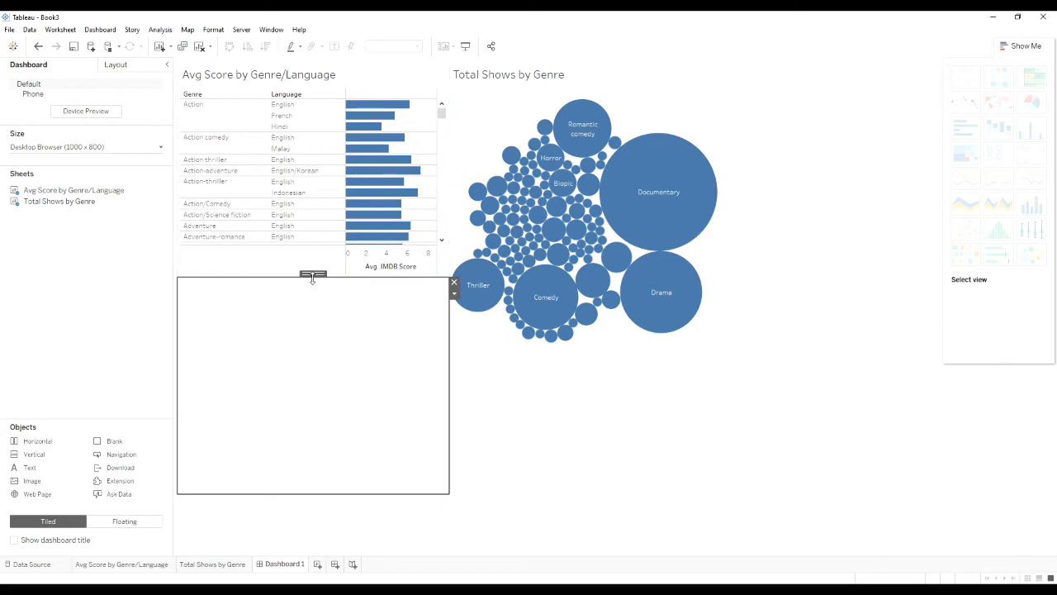
# - Rearrange the dashboard so the blank web page object spans the full width below both the Avg Score by Genre/Language and Total Shows by Genre charts
pyautogui.press('Delete')
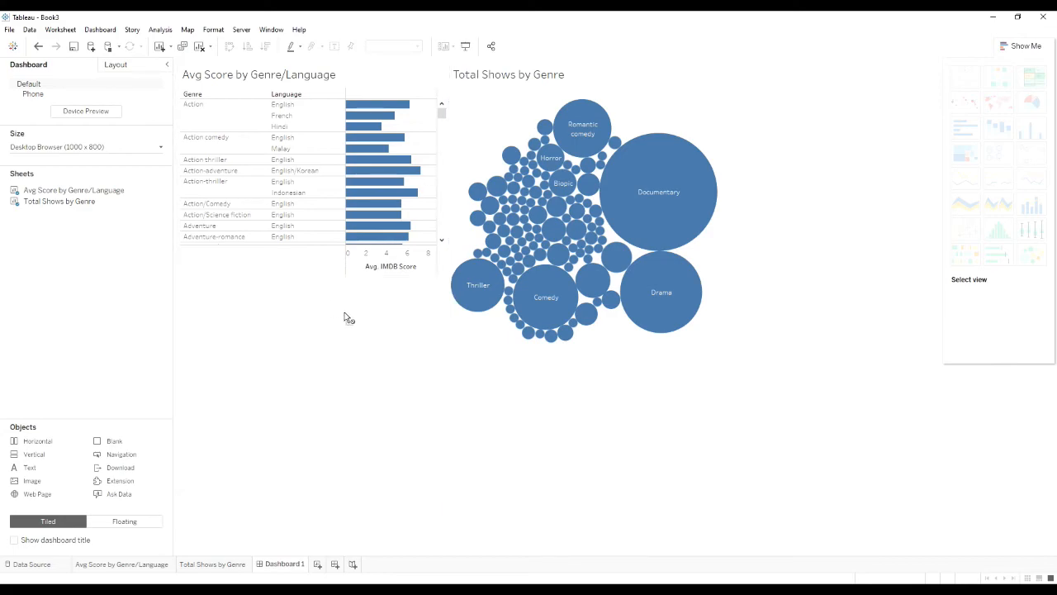
pyautogui.moveTo(466, 370); pyautogui.dragTo(457, 481)
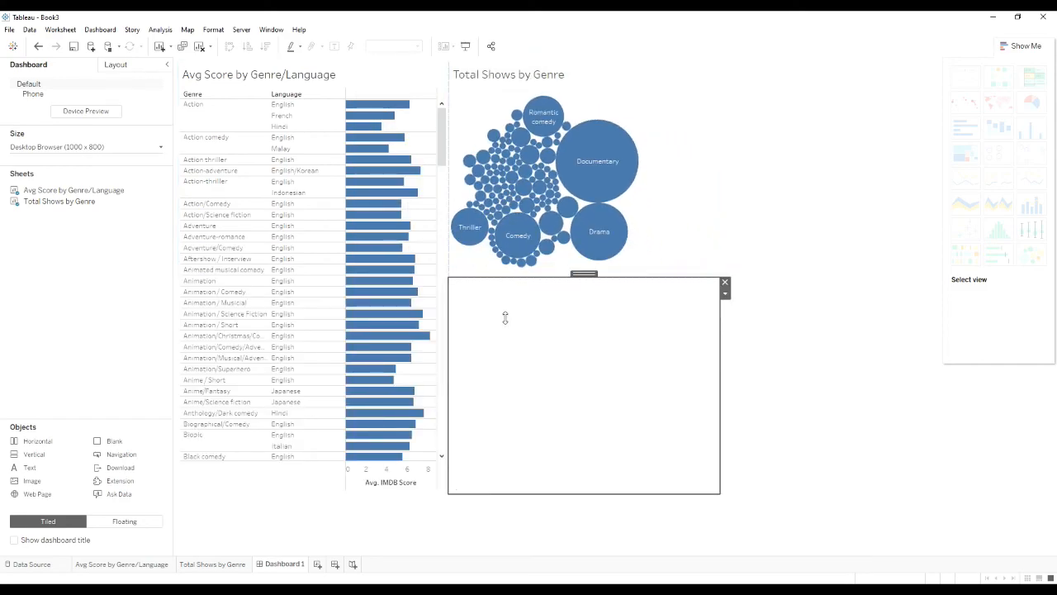
pyautogui.click(304, 73)
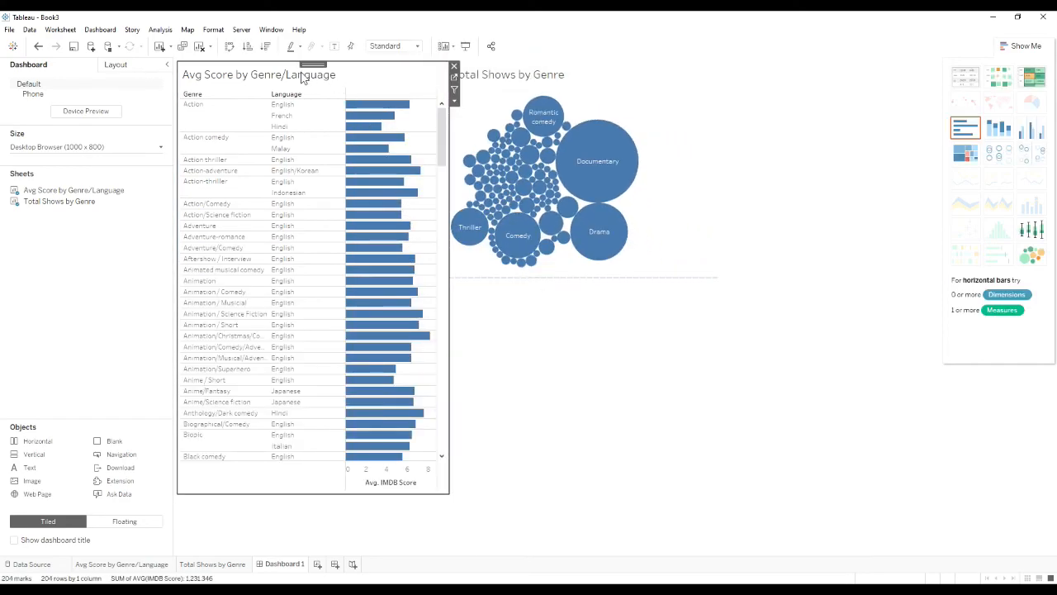
pyautogui.press('Delete')
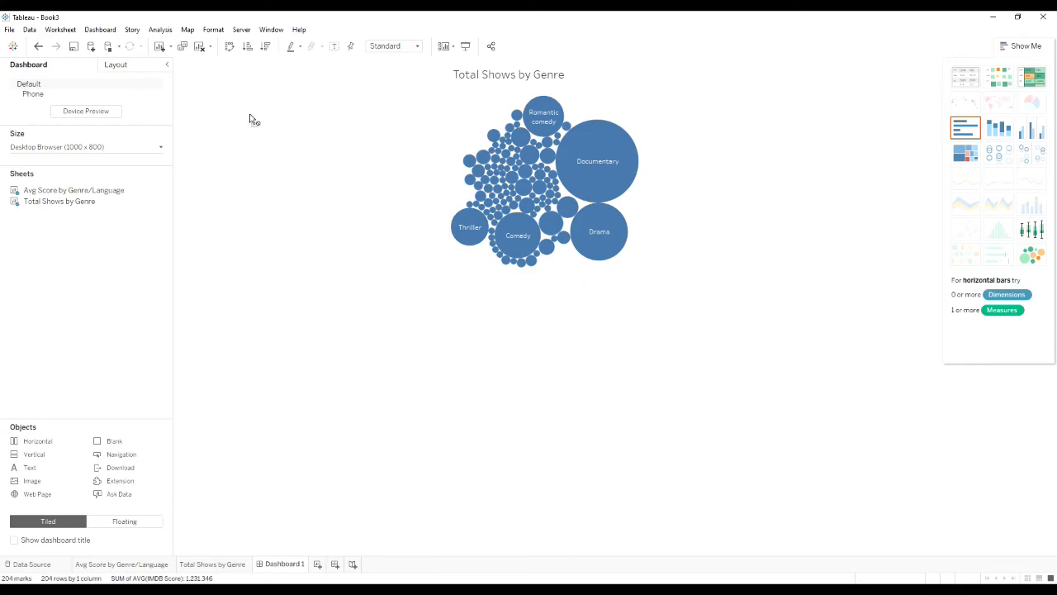
pyautogui.moveTo(464, 209)
pyautogui.mouseDown()
pyautogui.moveTo(501, 181)
pyautogui.moveTo(508, 190)
pyautogui.mouseUp()
pyautogui.click(533, 318)
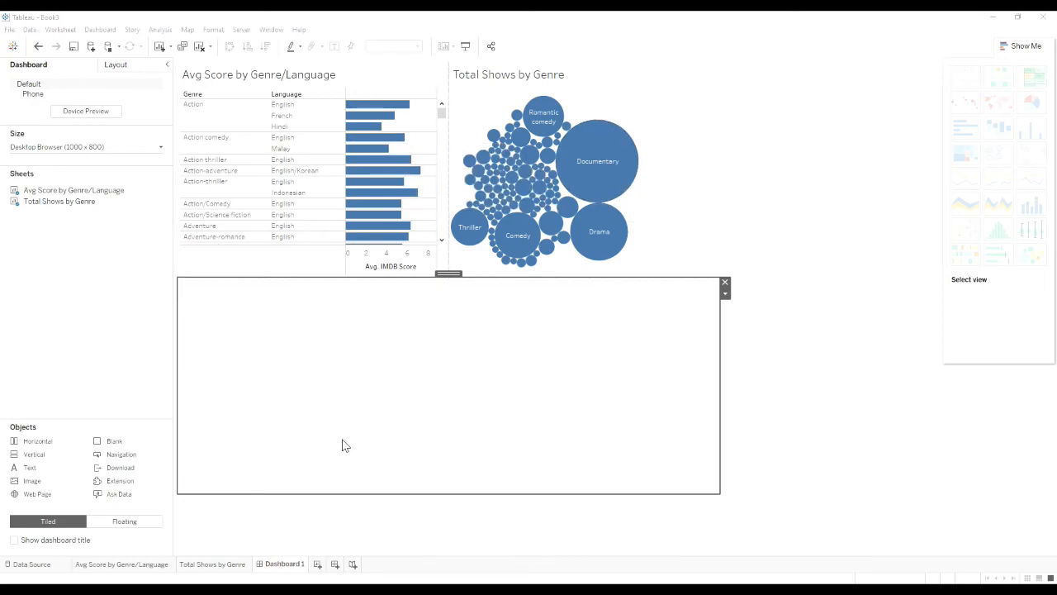
# - Test the Genre Filter action on the Romantic comedy bubble in Total Shows by Genre
pyautogui.moveTo(587, 165)
pyautogui.moveTo(553, 109)
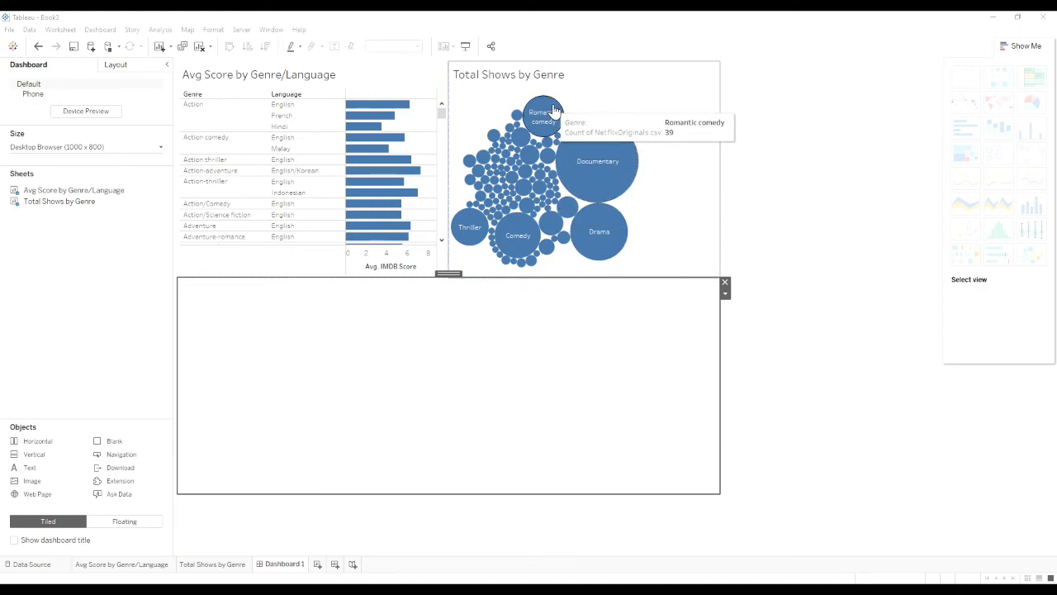
pyautogui.click(553, 110)
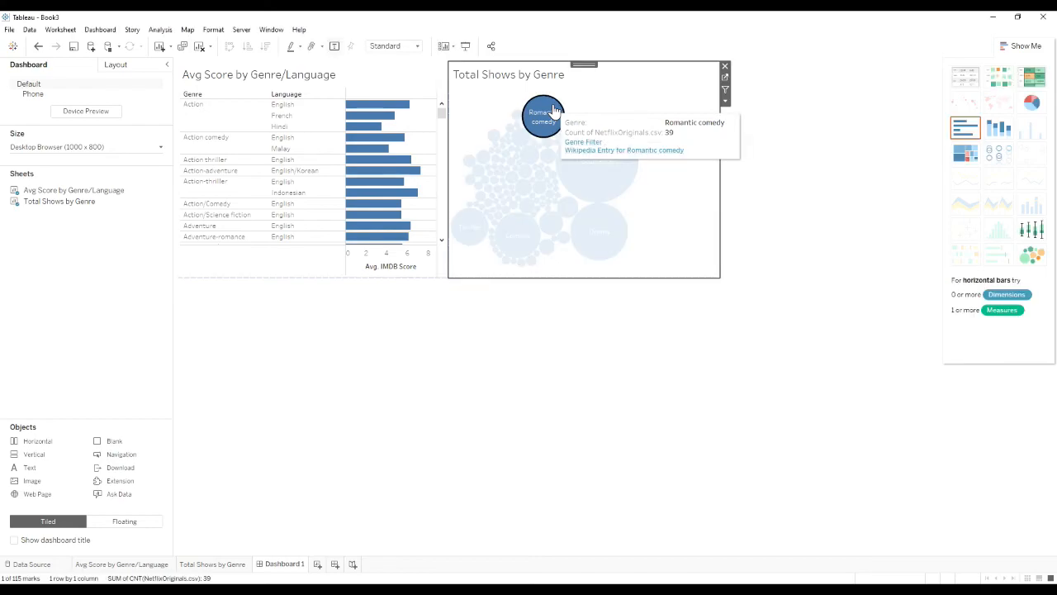
pyautogui.click(596, 147)
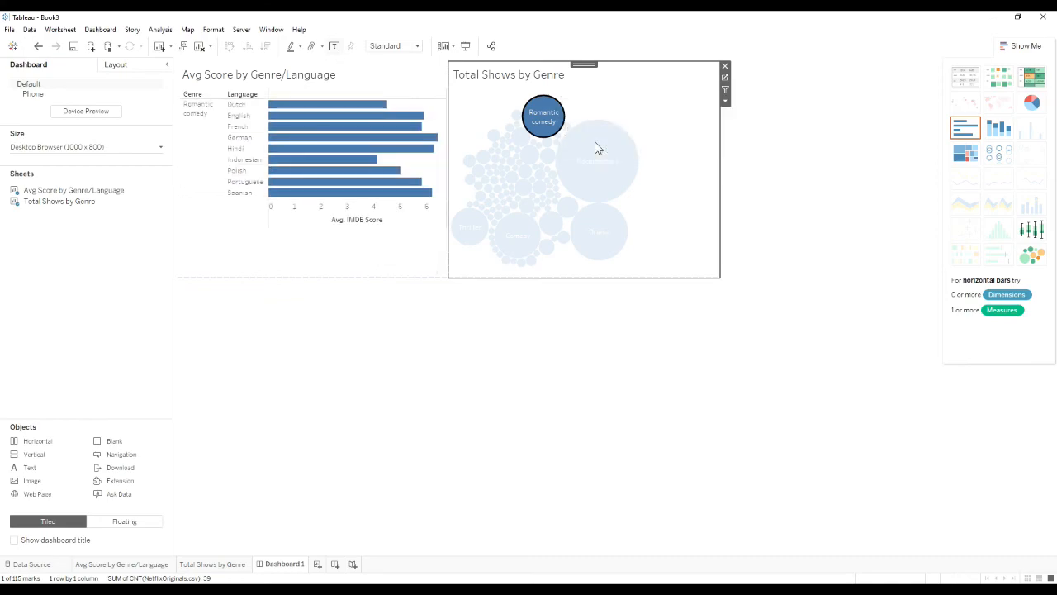
# - Clear the genre filter, reselect the Romantic comedy bubble and open its Wikipedia entry in the web page object
pyautogui.click(540, 116)
pyautogui.click(537, 114)
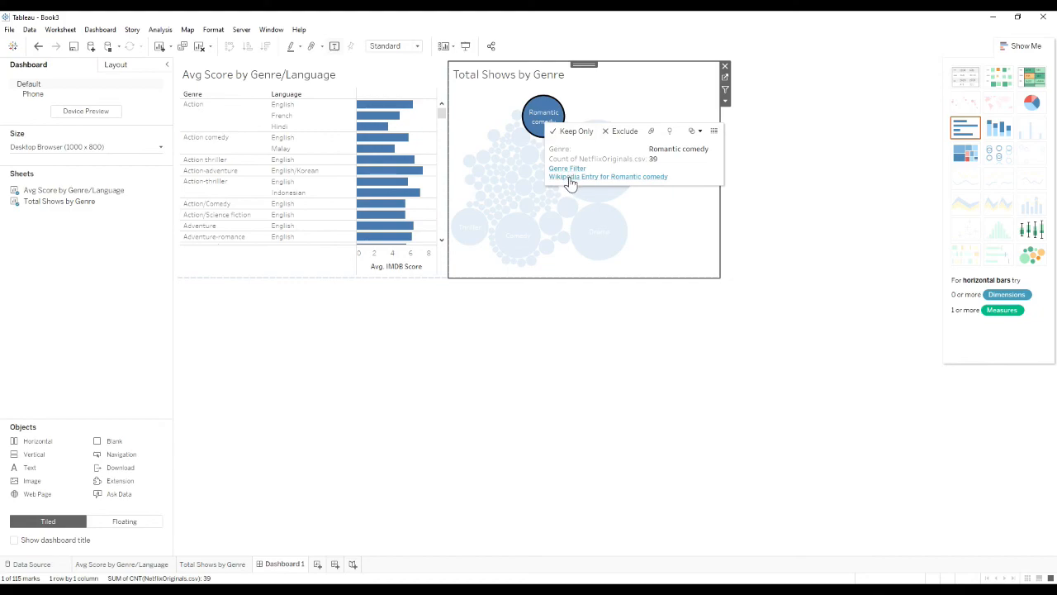
pyautogui.click(616, 177)
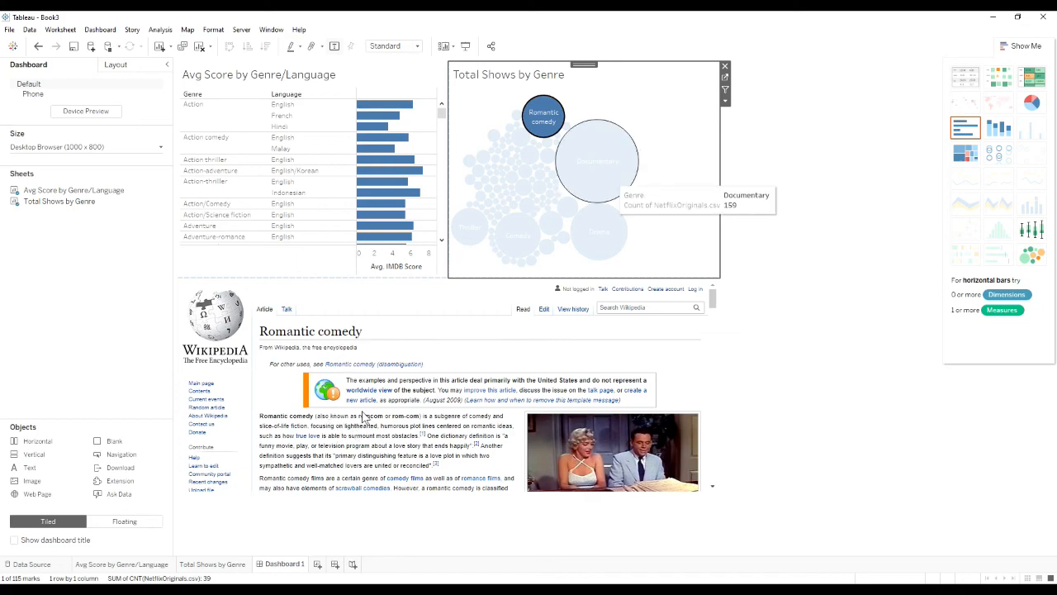
pyautogui.moveTo(335, 374)
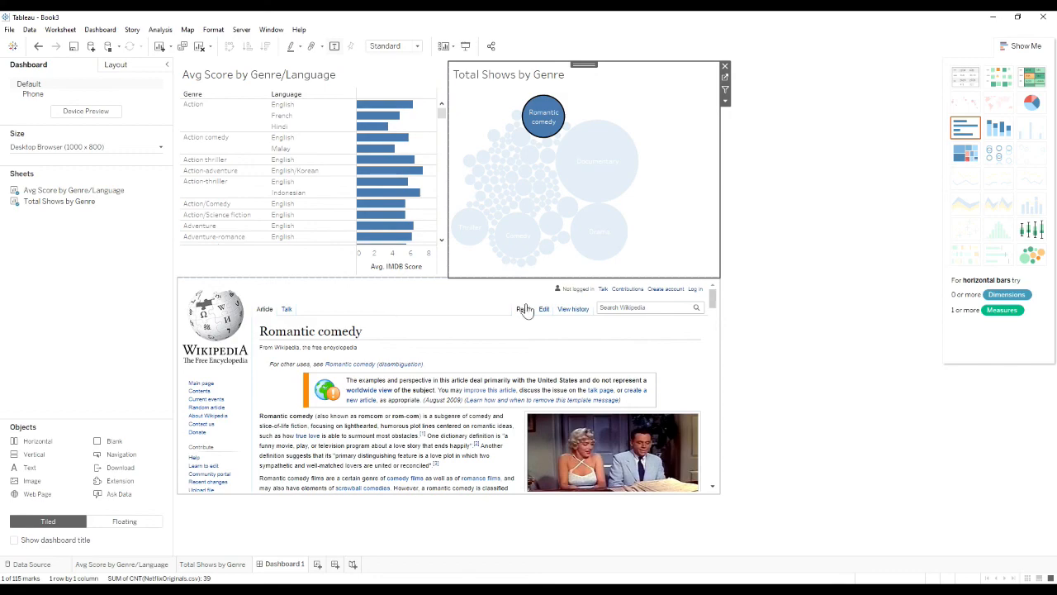
# - Deselect Romantic comedy and run the Wikipedia entry action for the Documentary bubble
pyautogui.click(675, 179)
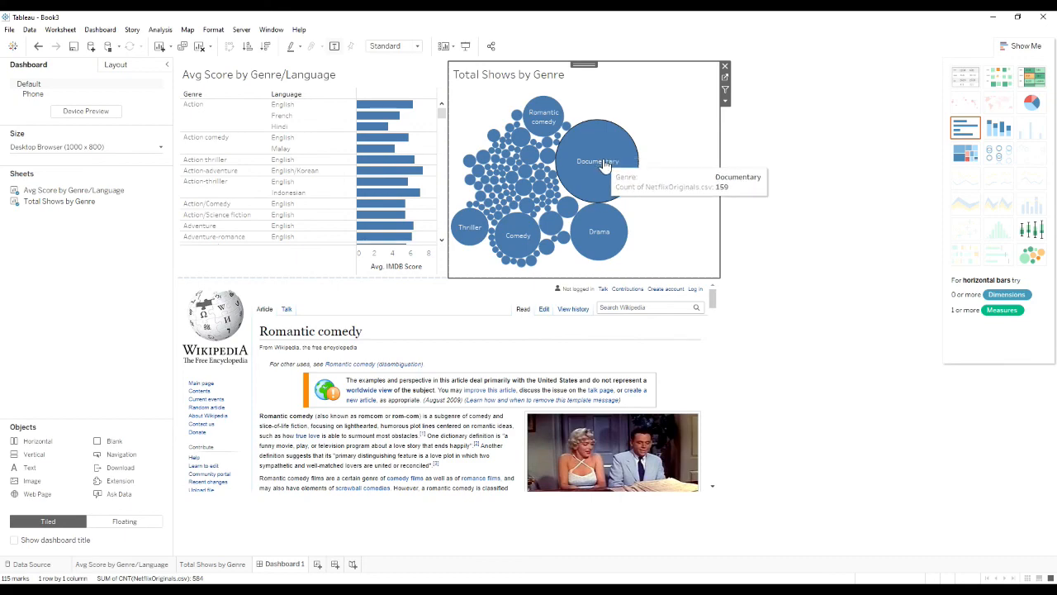
pyautogui.click(601, 159)
pyautogui.click(680, 157)
pyautogui.click(617, 172)
pyautogui.click(651, 211)
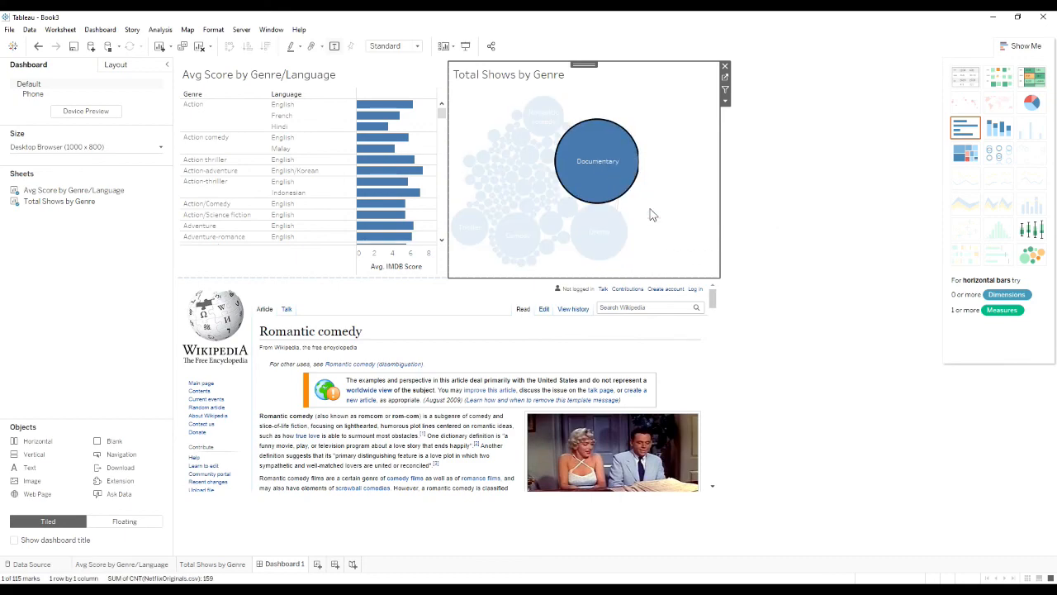
# - Open the Wikipedia entry for the Thriller bubble in the web page object
pyautogui.click(467, 225)
pyautogui.click(489, 263)
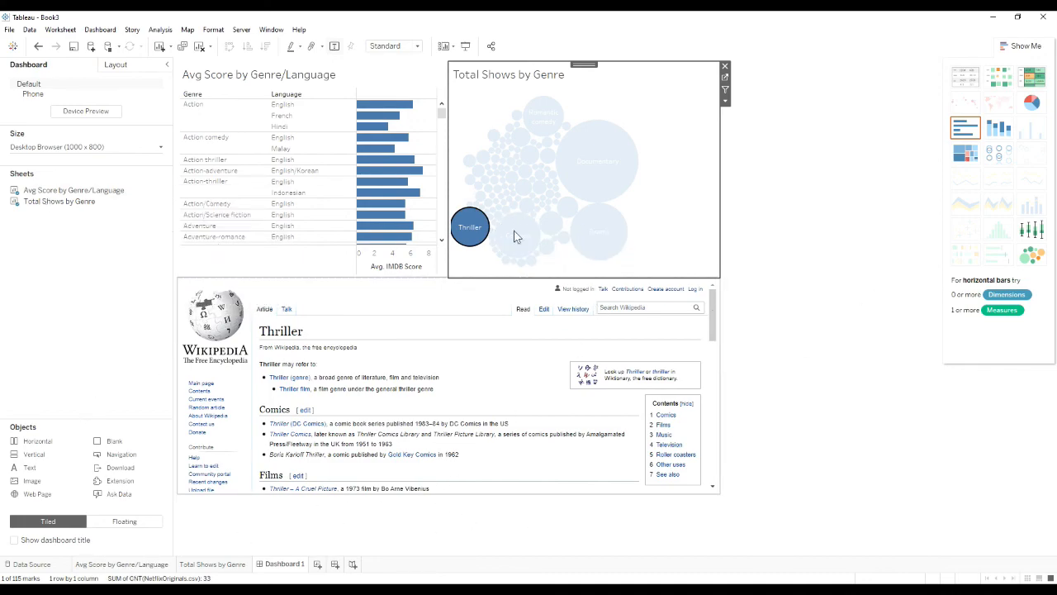
pyautogui.moveTo(414, 191)
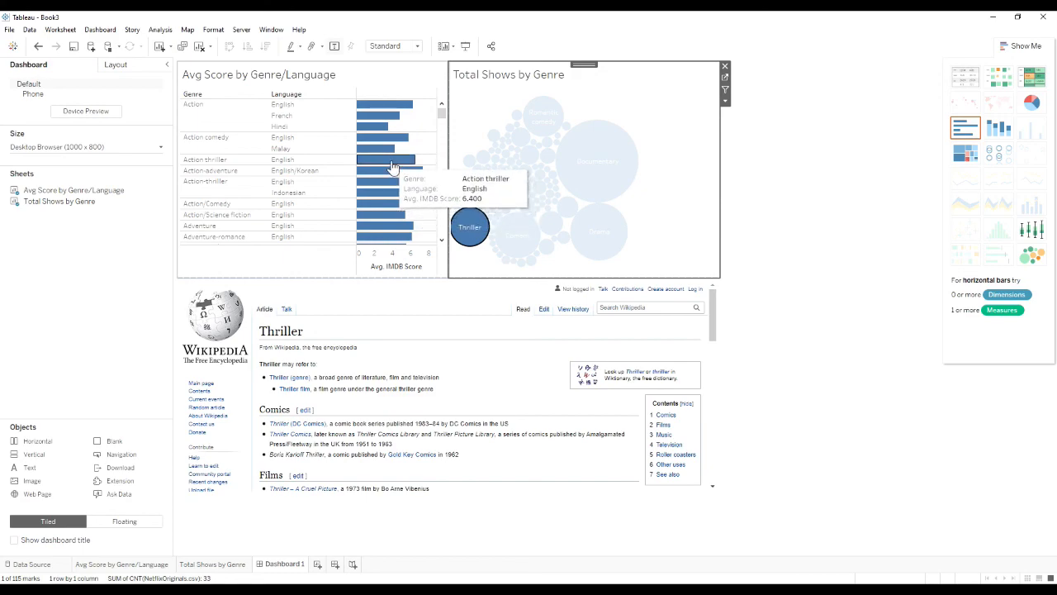